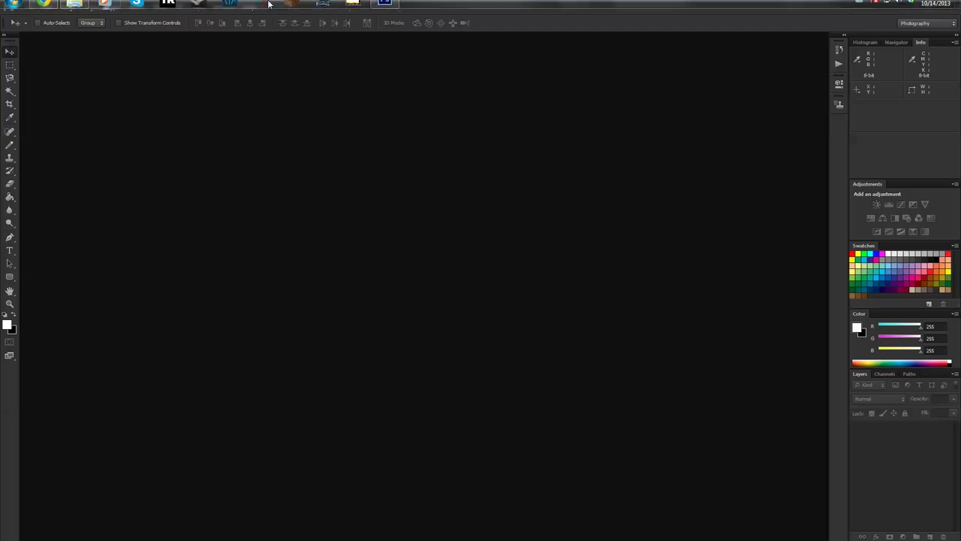
Switch to Google Chrome to view the gba4ioskins.com 'Mobile Coming Soon' page.
left_click(42, 9)
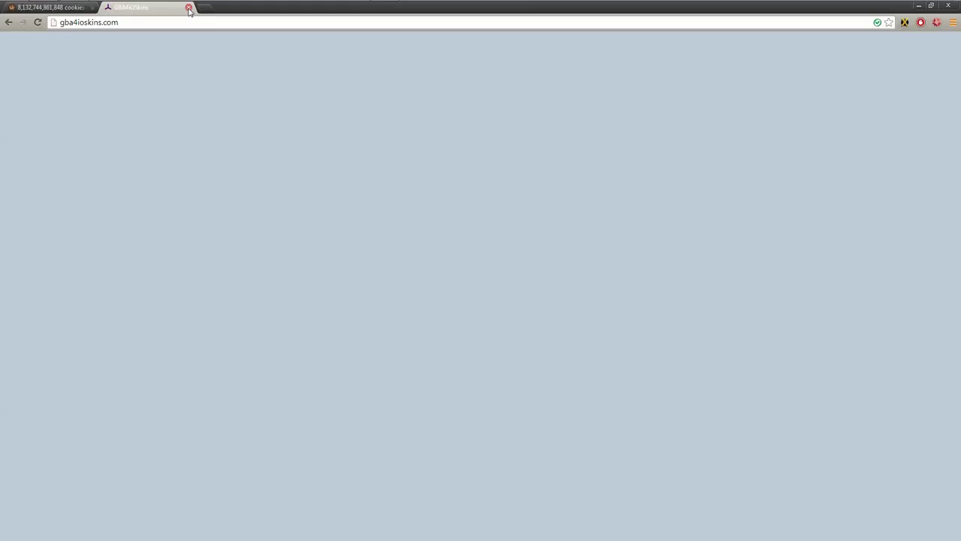
Return to the Cookie Clicker tab, restore the browser window down, and hide it.
left_click(53, 7)
double_click(220, 9)
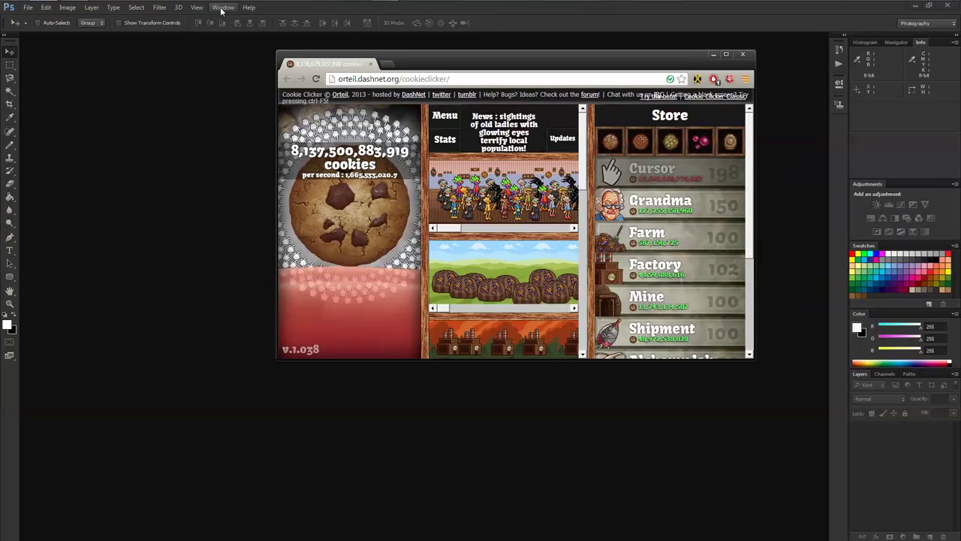
left_click(171, 190)
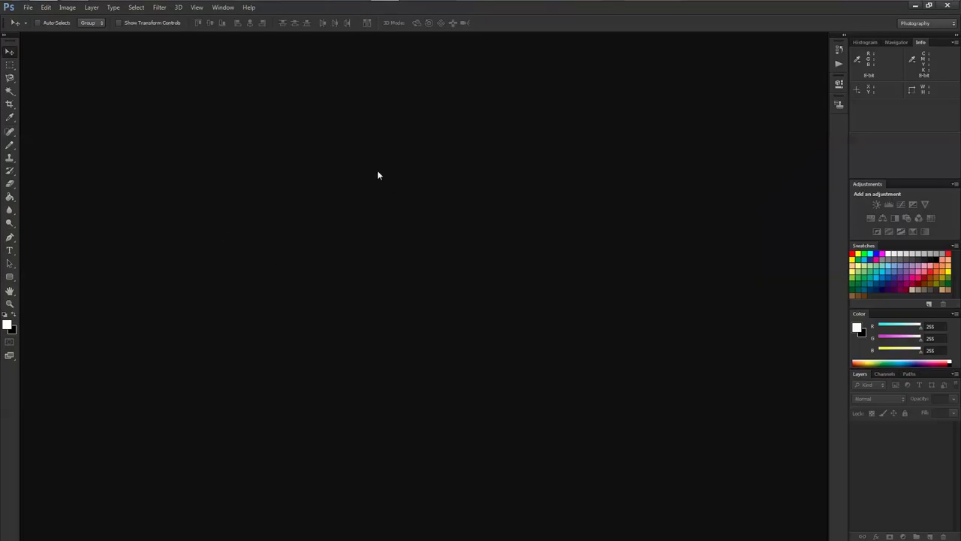
Create a new transparent 640×480 px document in Photoshop.
left_click(33, 9)
left_click(33, 18)
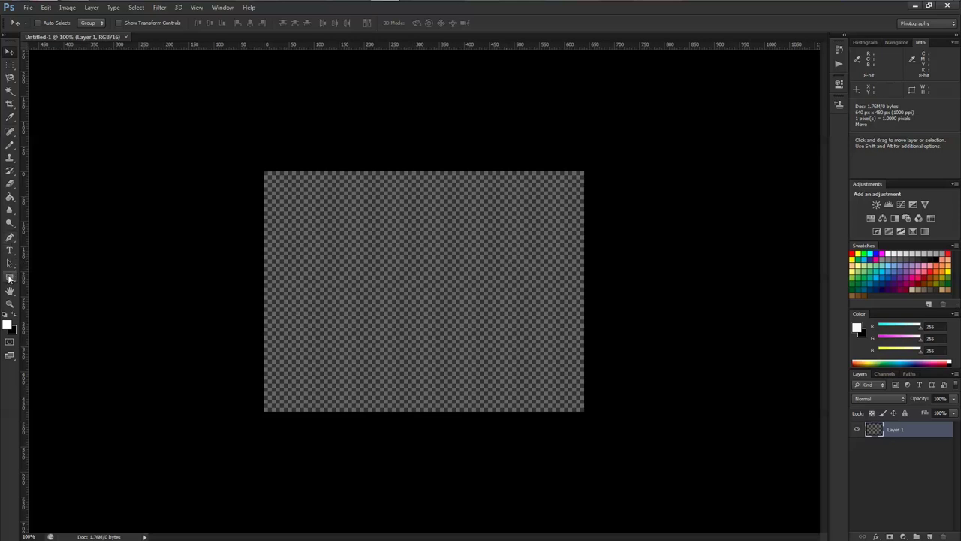
left_click(10, 277)
Draw a tall rectangle, duplicate it, and rotate the copy 90°.
left_click(9, 278)
left_click(67, 275)
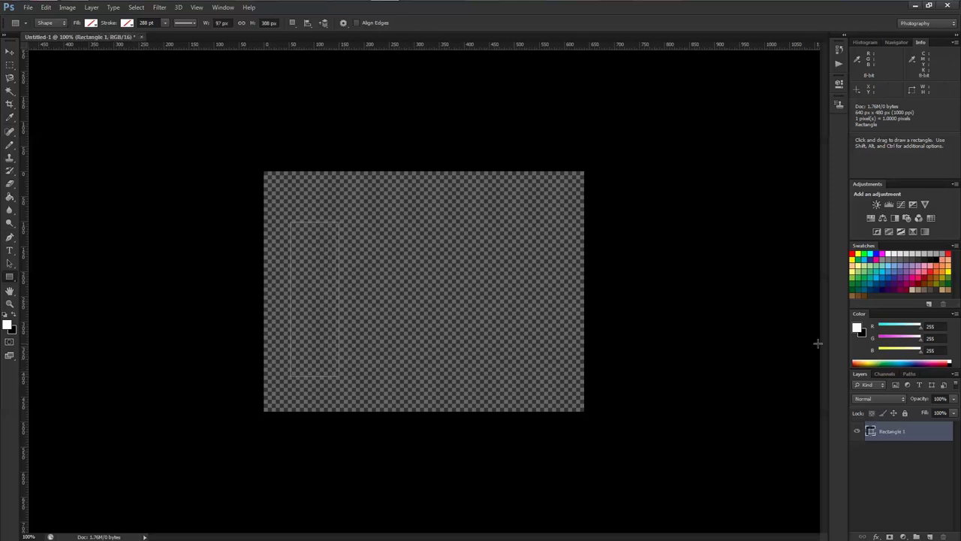
key("ctrl+j")
key("ctrl+t")
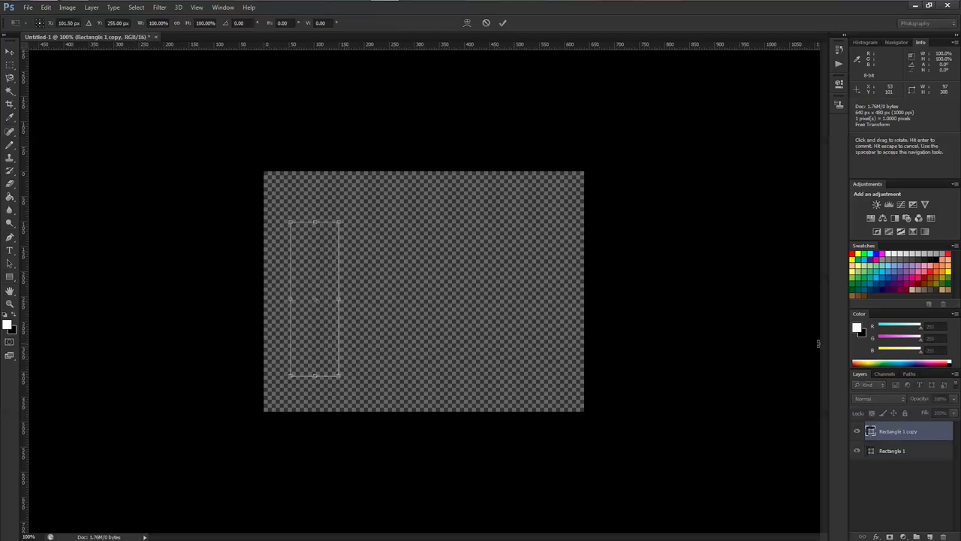
left_click(245, 23)
type("90")
key("Return")
left_click(9, 51)
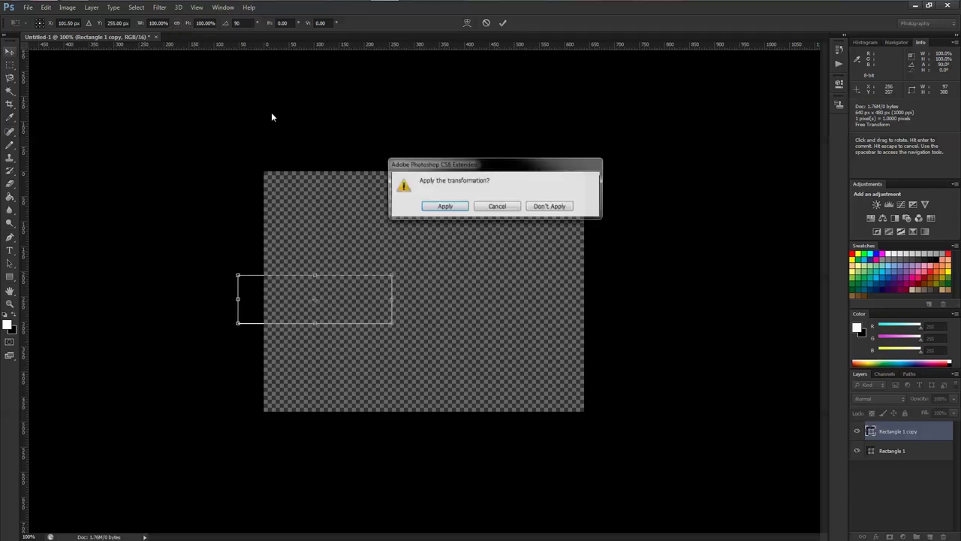
left_click(428, 208)
Merge the rectangle and its rotated copy into one cross-shaped layer.
left_click(883, 451, "shift")
right_click(883, 451)
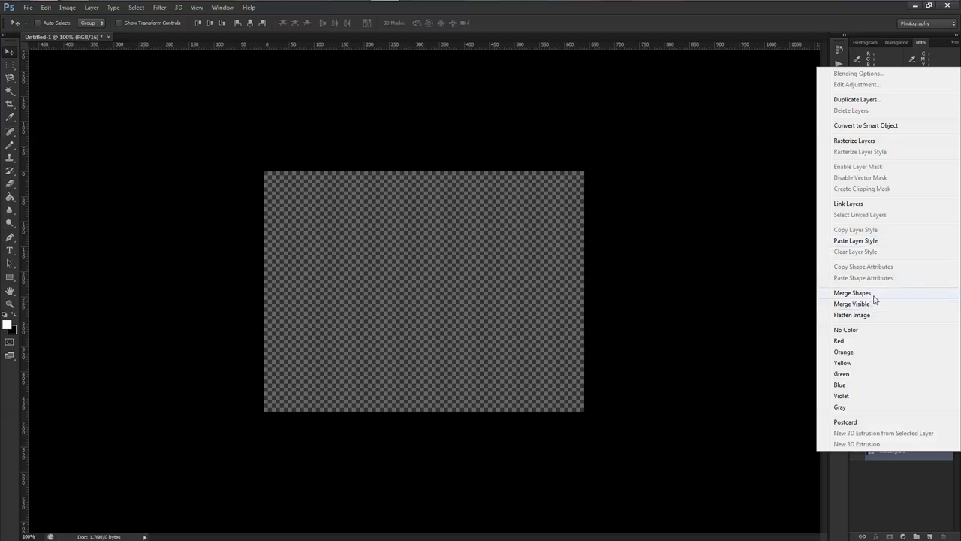
left_click(872, 294)
Give the cross a thin 5 px Stroke layer style, discarding a trial Color Overlay.
left_click_drag(339, 307, 428, 297)
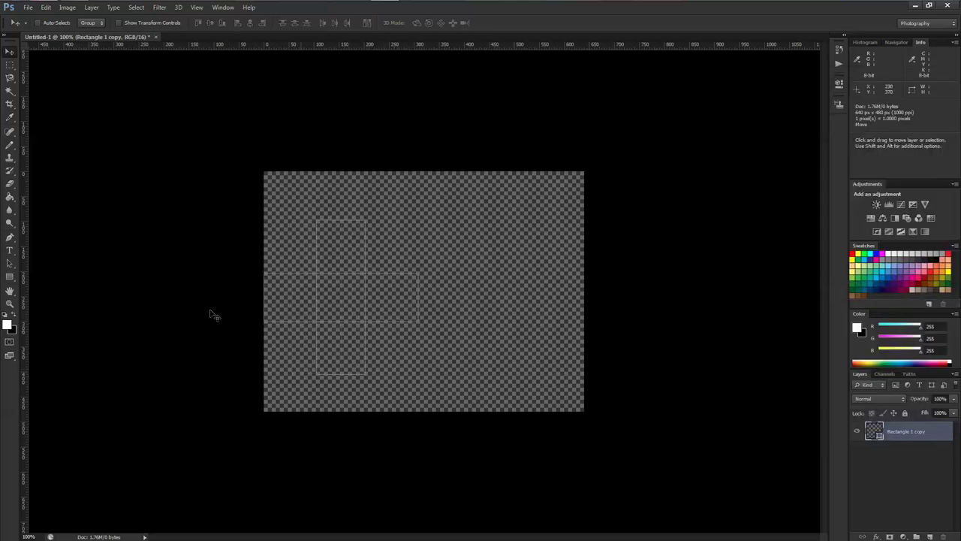
double_click(951, 434)
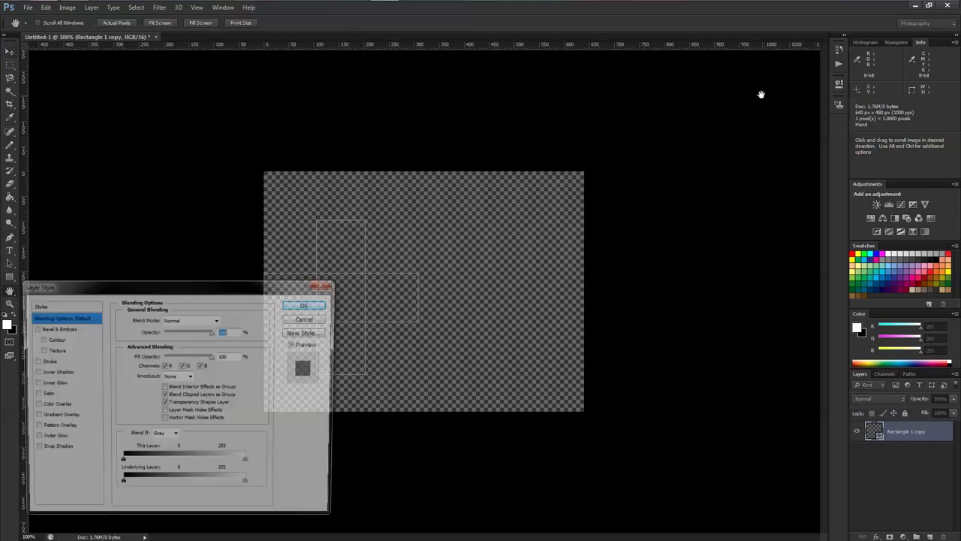
left_click(53, 406)
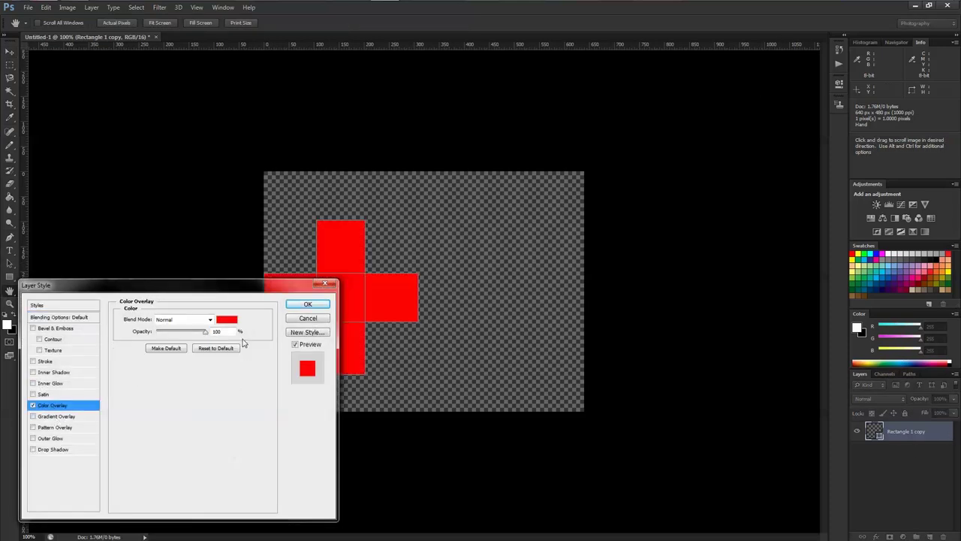
left_click(212, 319)
left_click(212, 319)
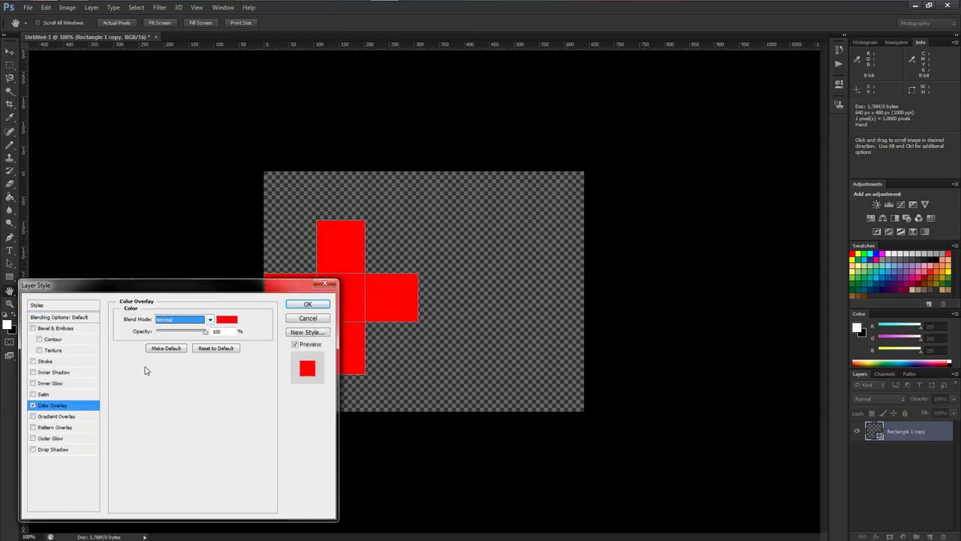
left_click(33, 405)
left_click(47, 361)
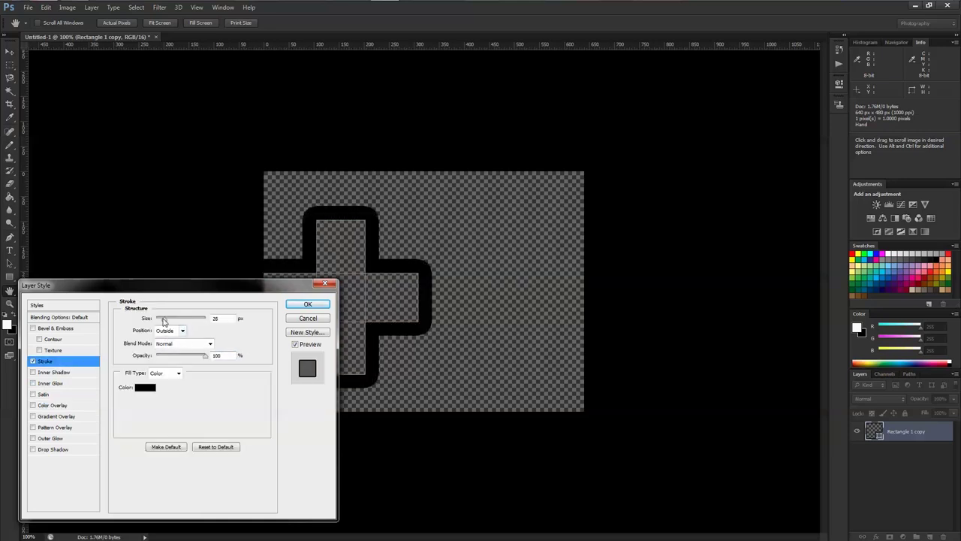
left_click_drag(163, 321, 159, 320)
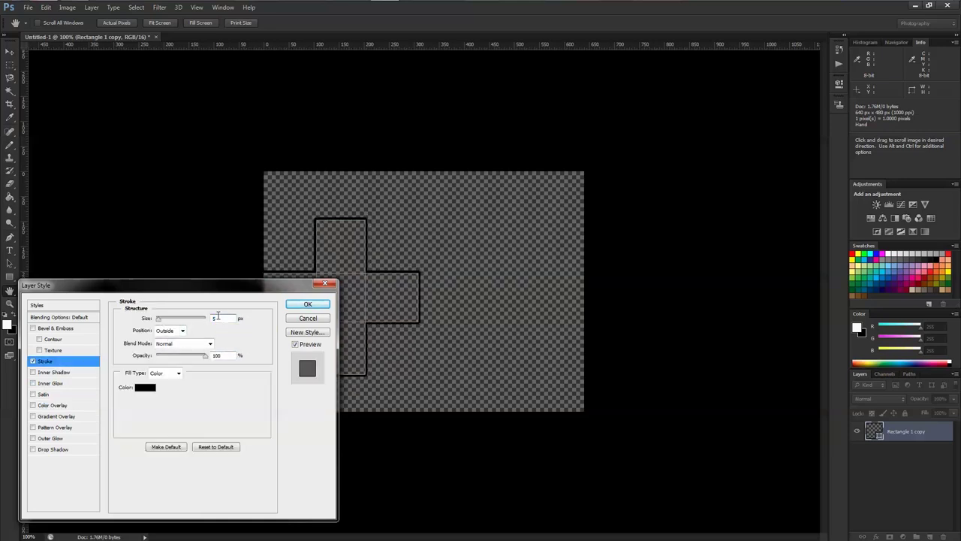
key("Return")
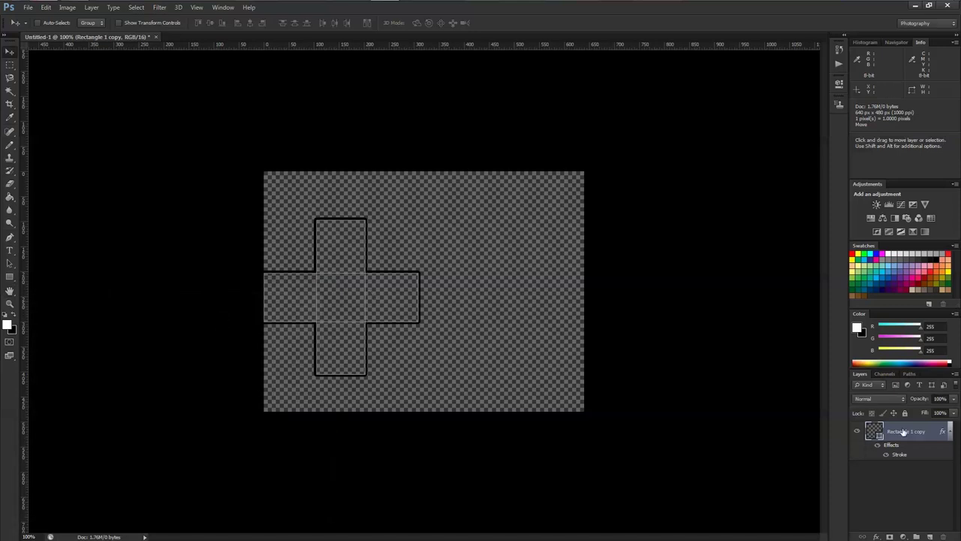
Change the cross's stroke colour to pure red ff0000 and shift it slightly right.
double_click(915, 443)
left_click(45, 361)
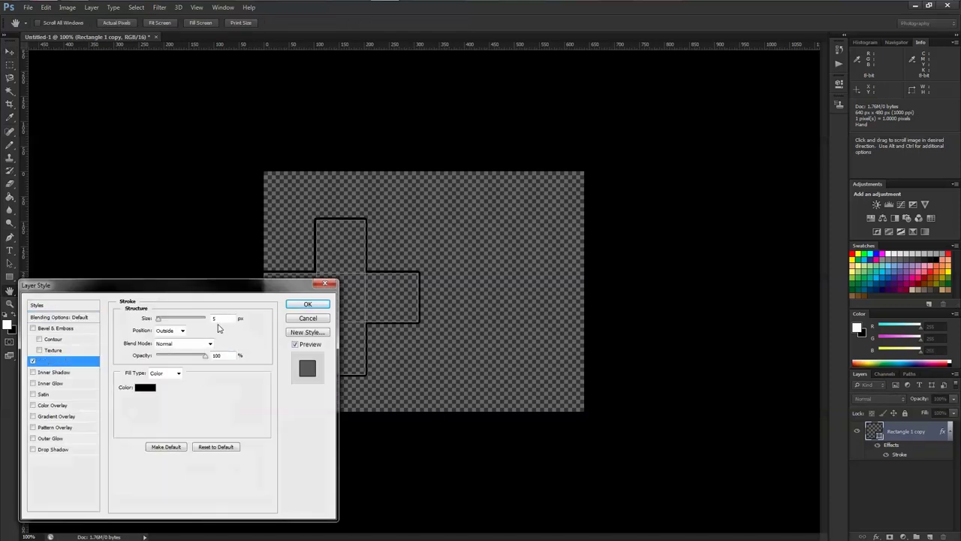
left_click(145, 387)
left_click(700, 274)
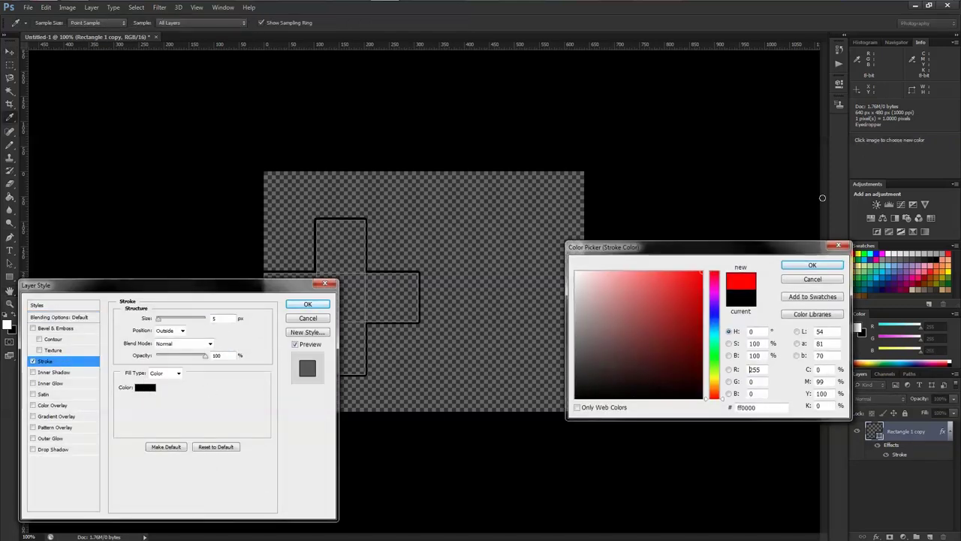
left_click(812, 269)
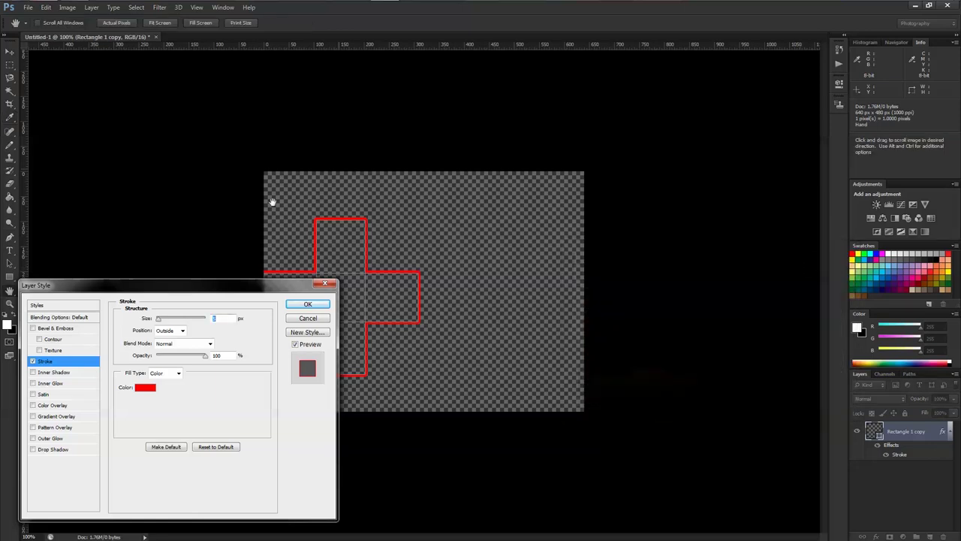
left_click(308, 304)
left_click_drag(358, 309, 371, 309)
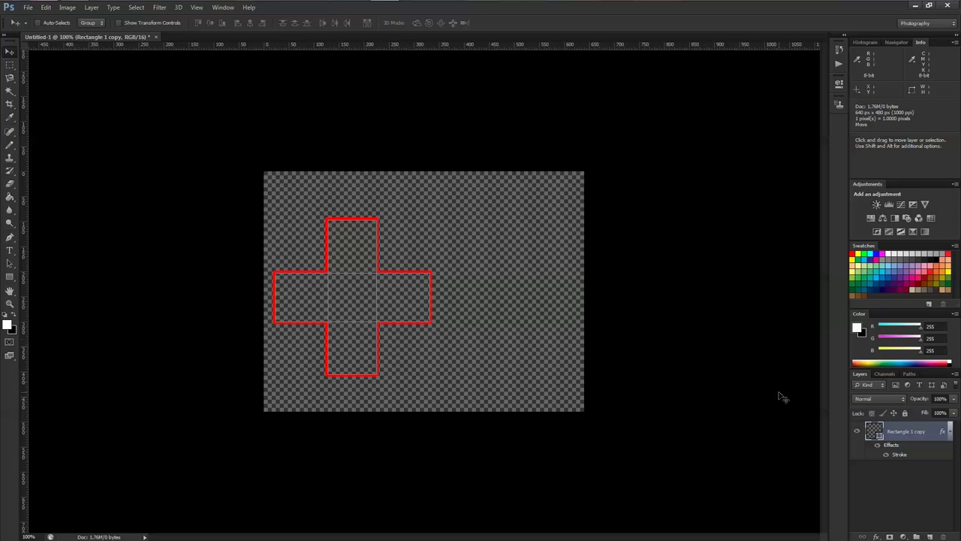
Fill a new Layer 1 with black and move it beneath the Rectangle 1 copy layer.
left_click(929, 536)
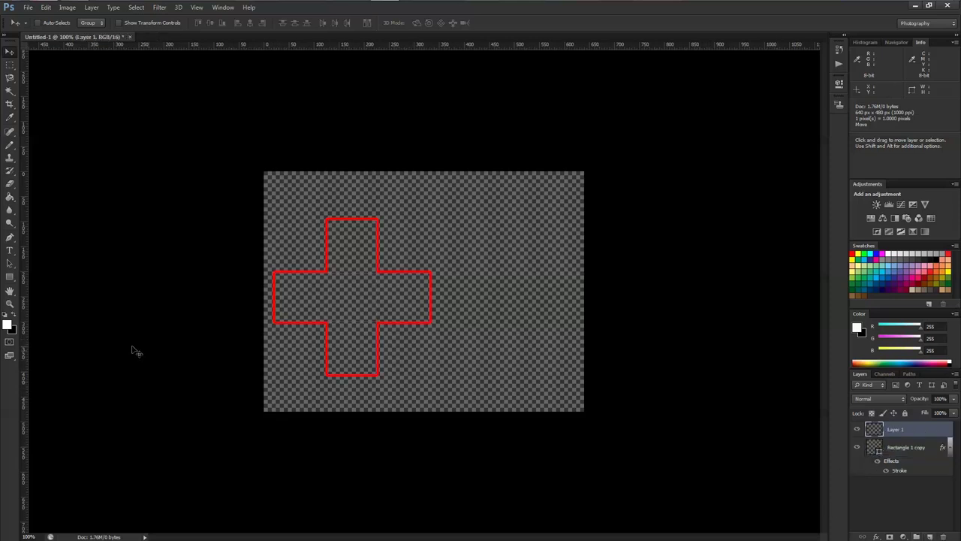
left_click(13, 316)
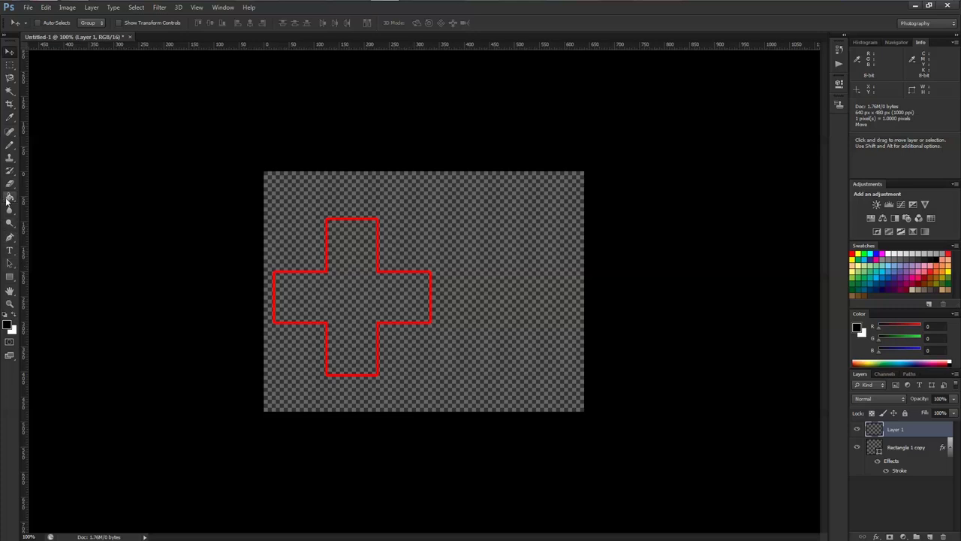
left_click(9, 197)
left_click(440, 243)
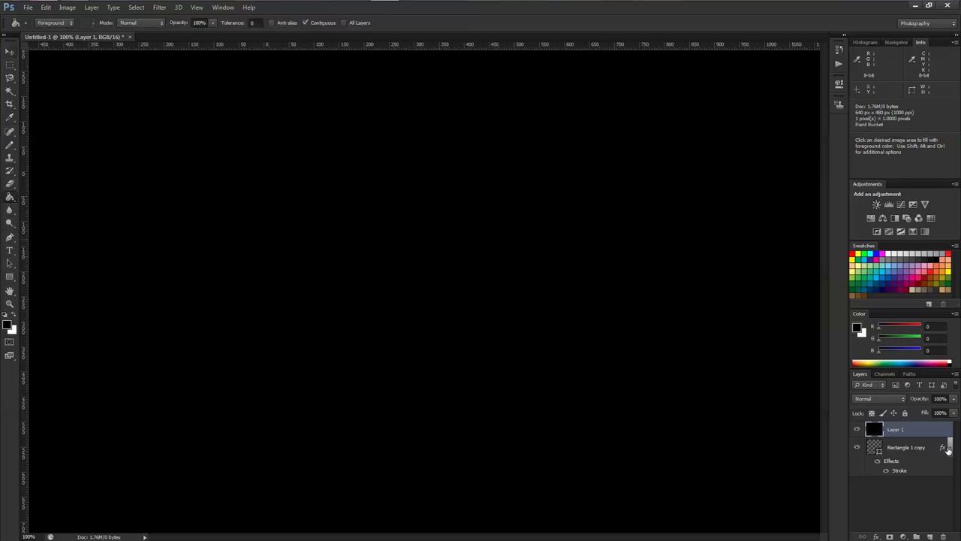
left_click_drag(909, 434, 909, 499)
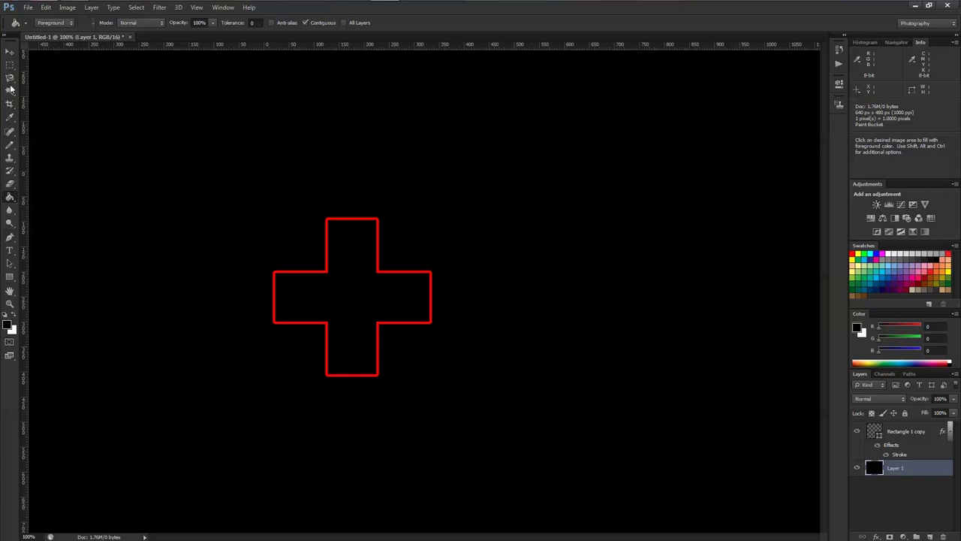
left_click(10, 52)
Set the Standard, Full Screen with Menus and Full Screen colours to Dark Gray in Interface preferences.
left_click(53, 12)
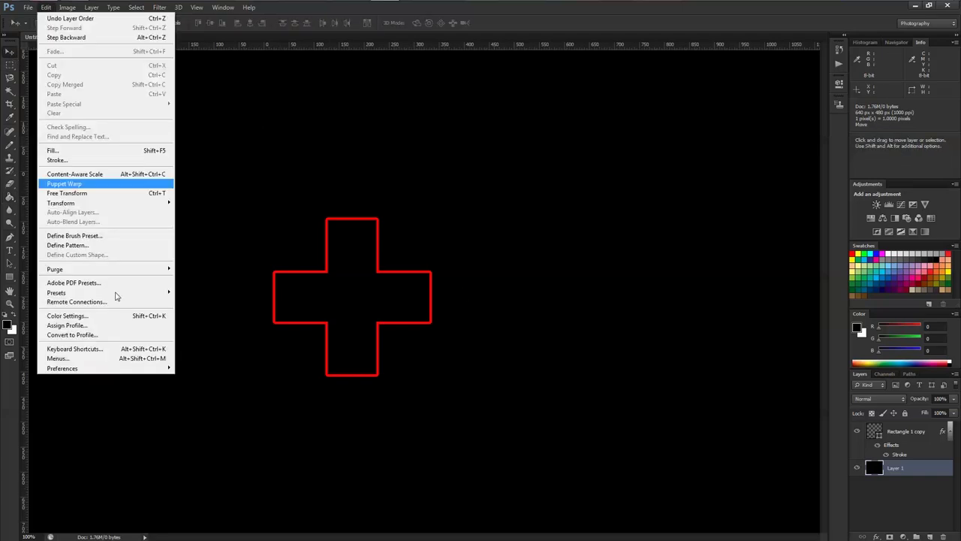
mouse_move(124, 371)
left_click(224, 382)
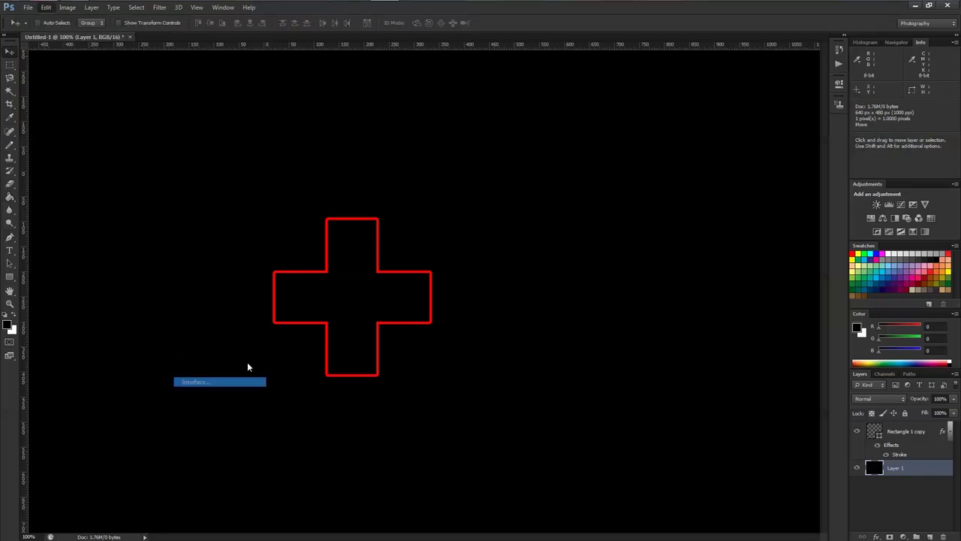
left_click(442, 128)
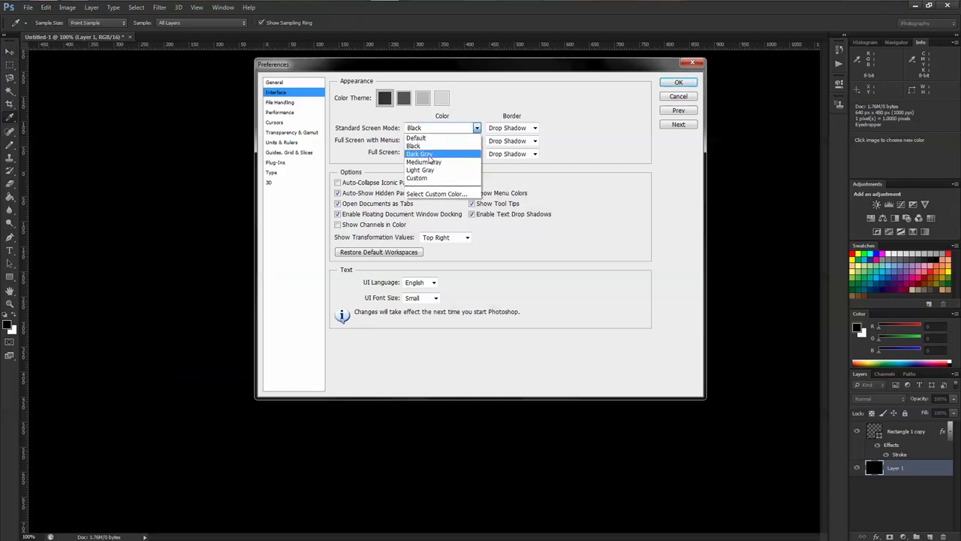
left_click(434, 153)
left_click(442, 141)
left_click(441, 165)
left_click(441, 153)
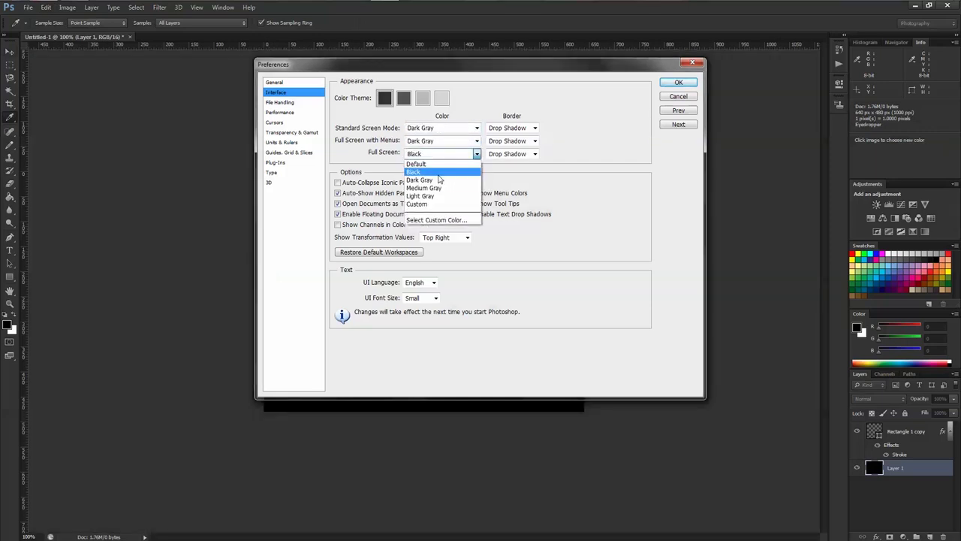
left_click(442, 179)
left_click(678, 82)
key("v")
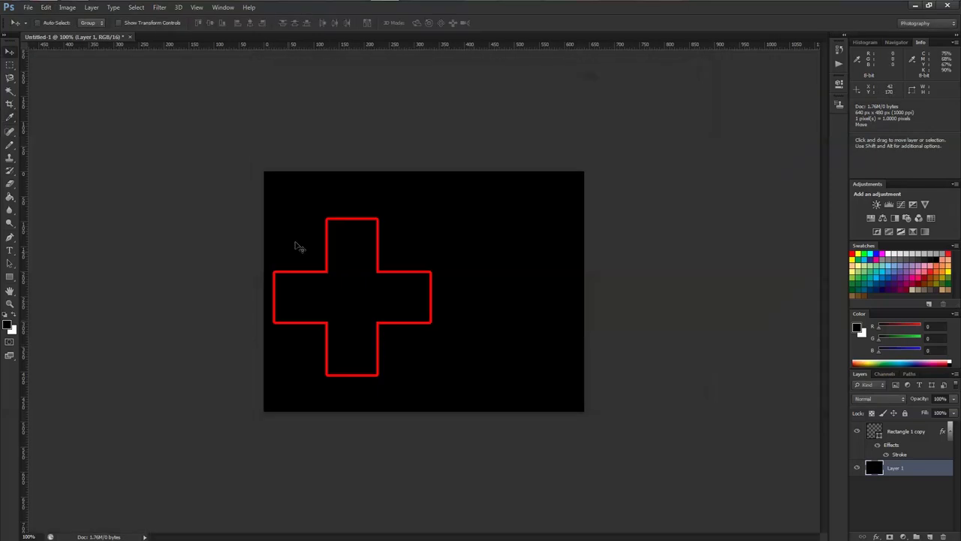
Draw an 84×84 px circle to the right of the D-pad with the Ellipse Tool.
left_click_drag(370, 328, 403, 309)
left_click_drag(10, 277, 45, 301)
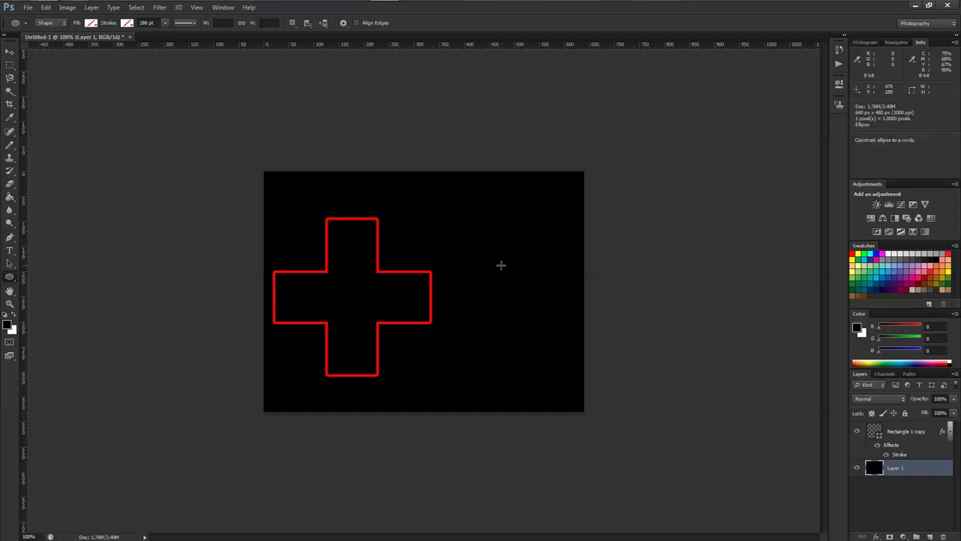
left_click_drag(496, 272, 536, 218)
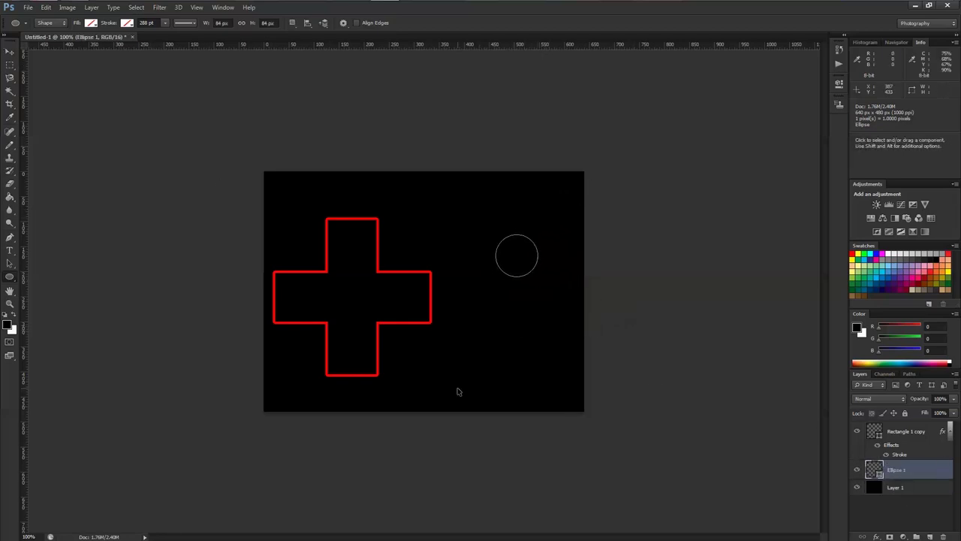
Duplicate the circle and move the copy down and to the left.
key("ctrl+j")
left_click(9, 52)
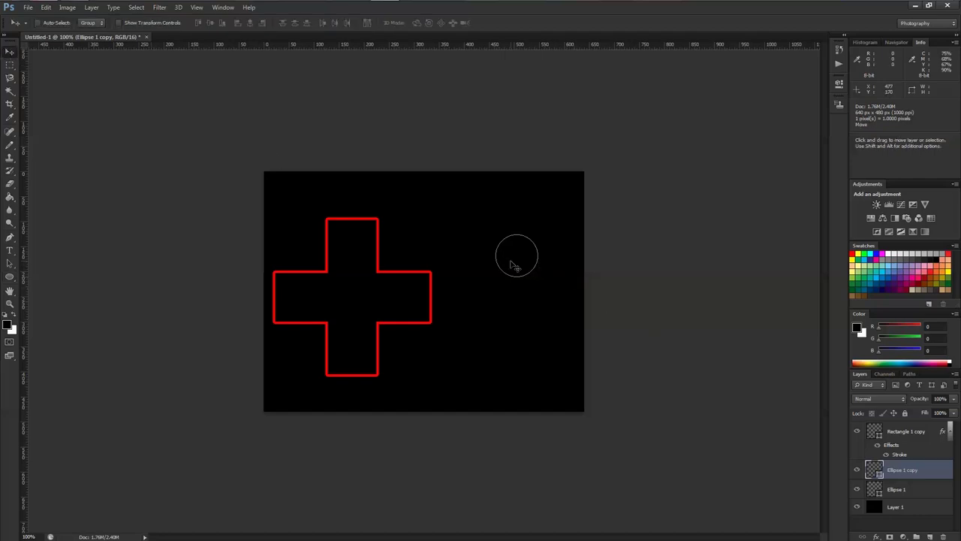
left_click_drag(517, 265, 475, 315)
left_click(908, 511)
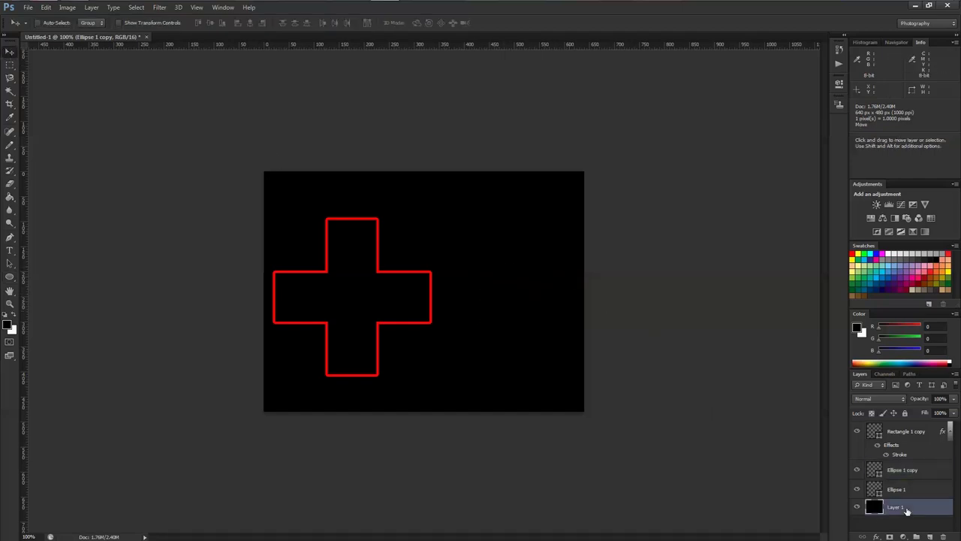
Copy the D-pad's red stroke layer style and paste it onto Ellipse 1 and Ellipse 1 copy.
right_click(907, 512)
left_click(905, 526)
right_click(917, 439)
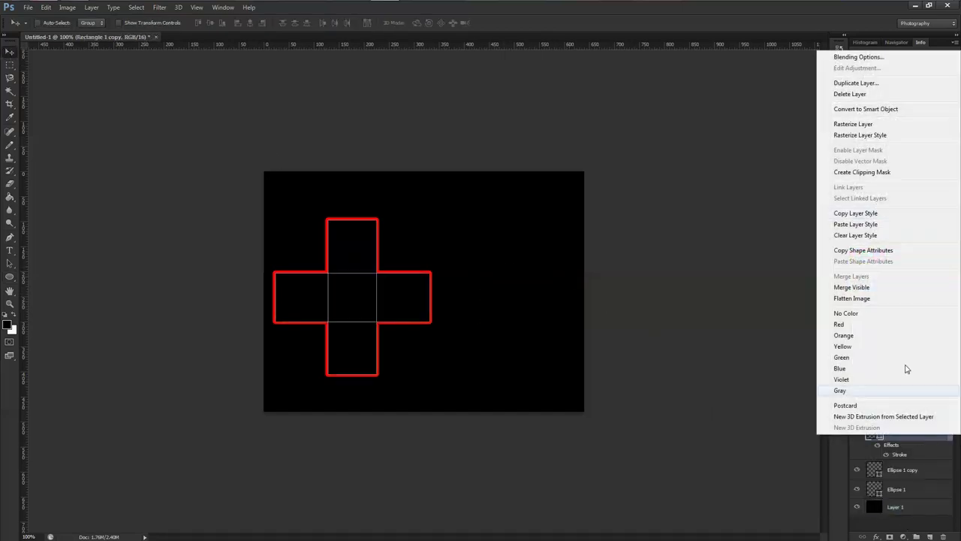
left_click(875, 224)
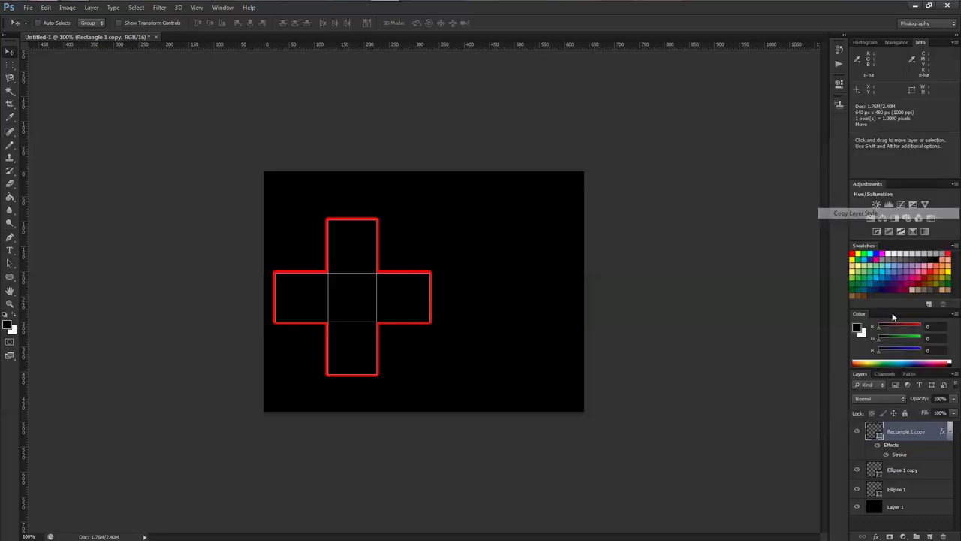
left_click(908, 491)
left_click(918, 476, "shift")
right_click(917, 475)
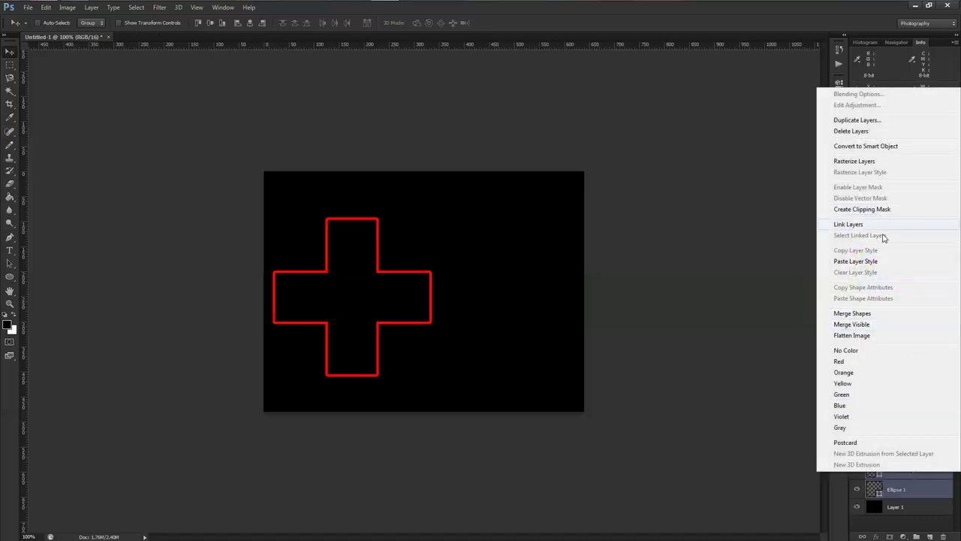
left_click(860, 261)
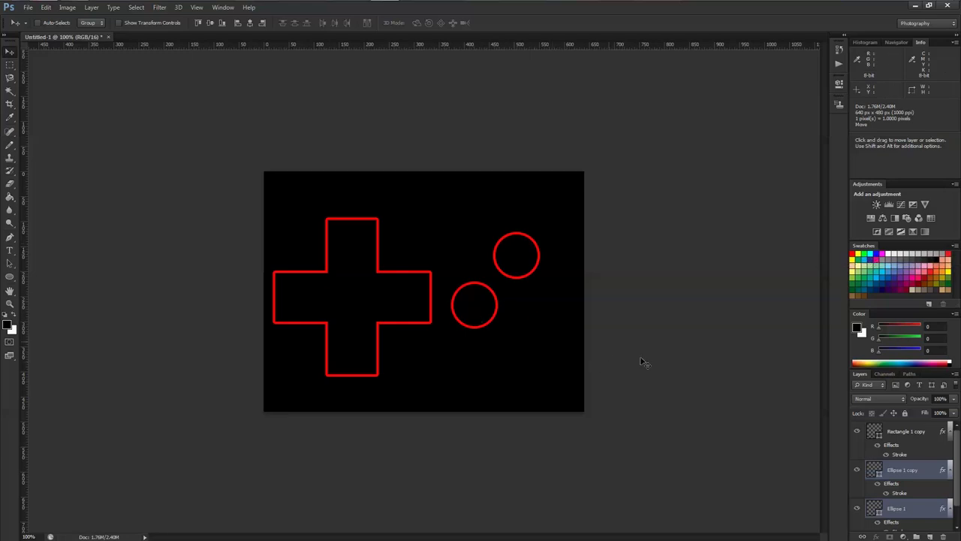
Shift the A/B circles right and down, and move duplicates of both toward the bottom edge.
left_click_drag(507, 303, 538, 314)
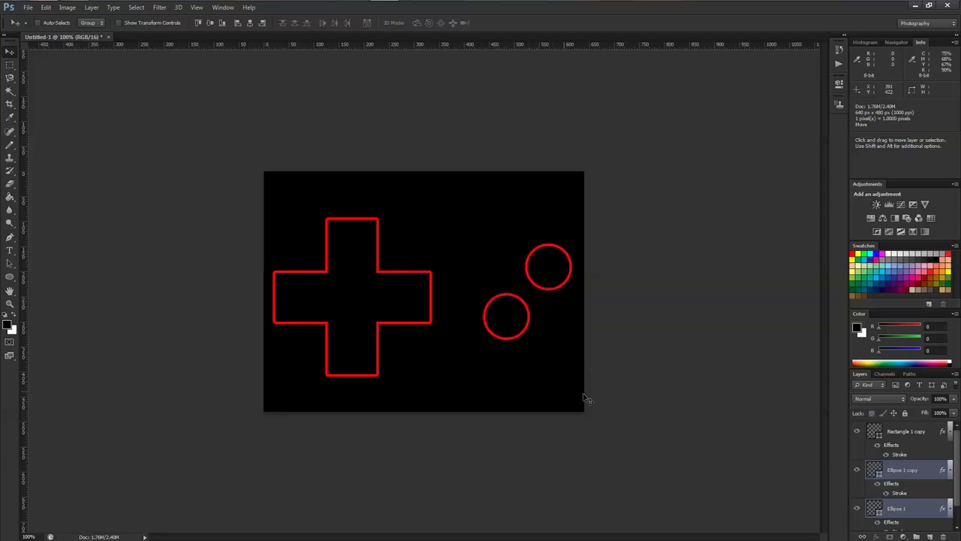
key("ctrl+j")
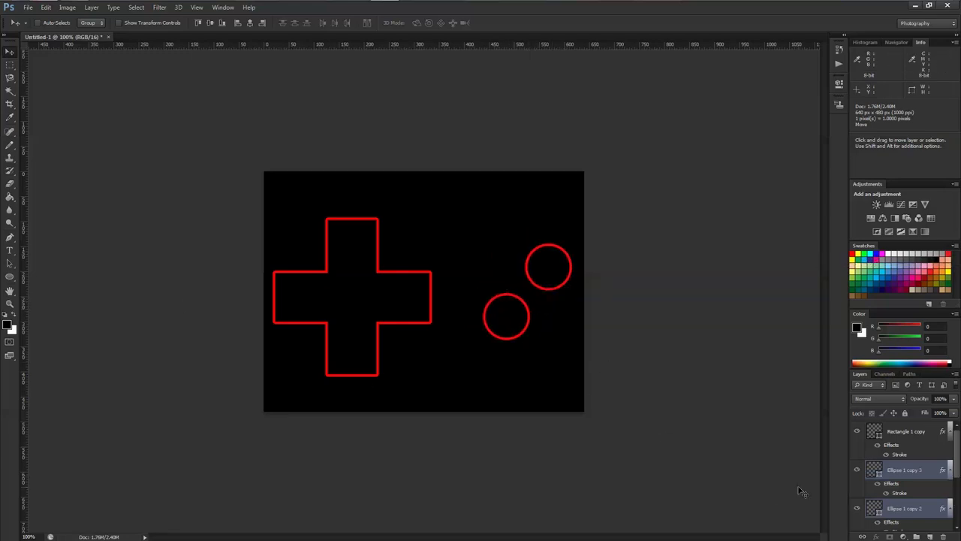
left_click_drag(564, 330, 463, 398)
left_click(466, 338, "ctrl")
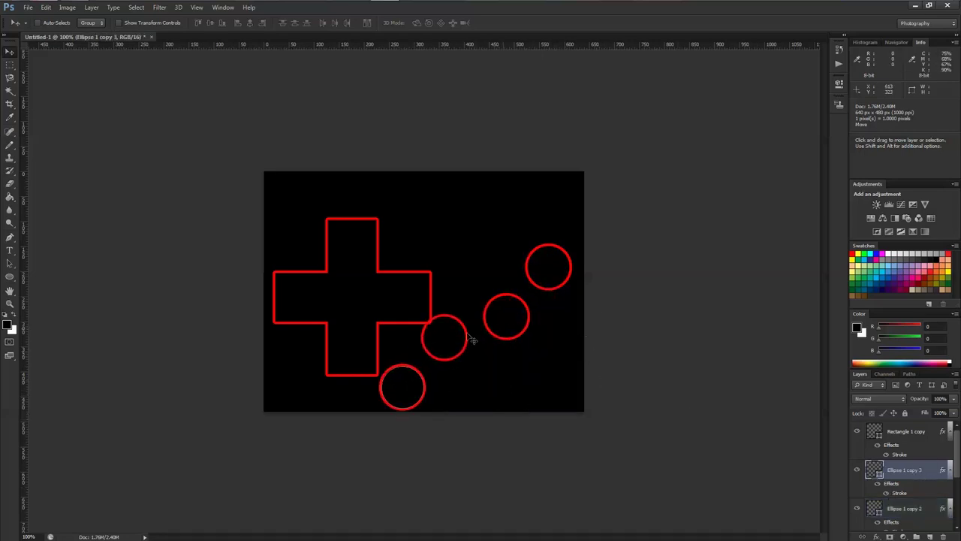
left_click_drag(444, 354, 467, 400)
left_click(909, 509)
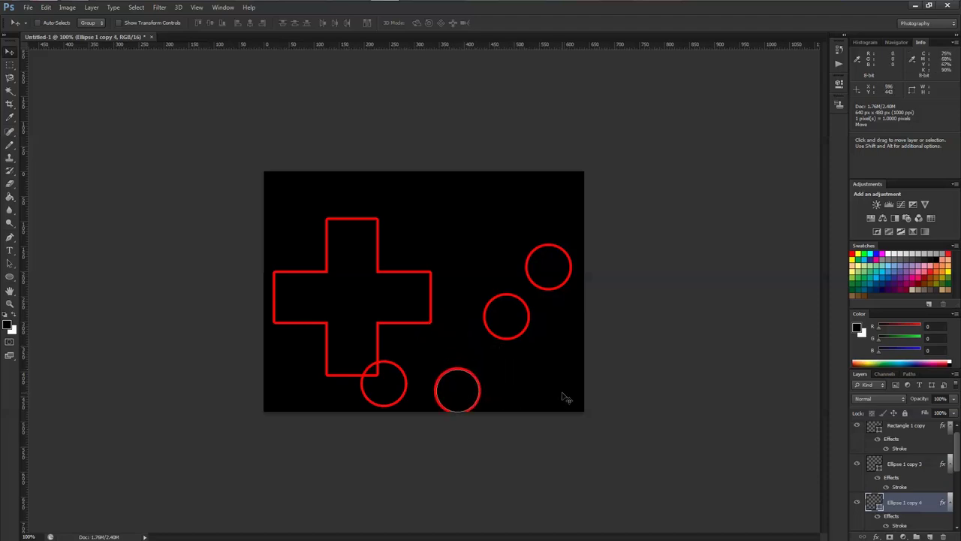
Scale one bottom circle copy down to 25% width and height.
key("ctrl+t")
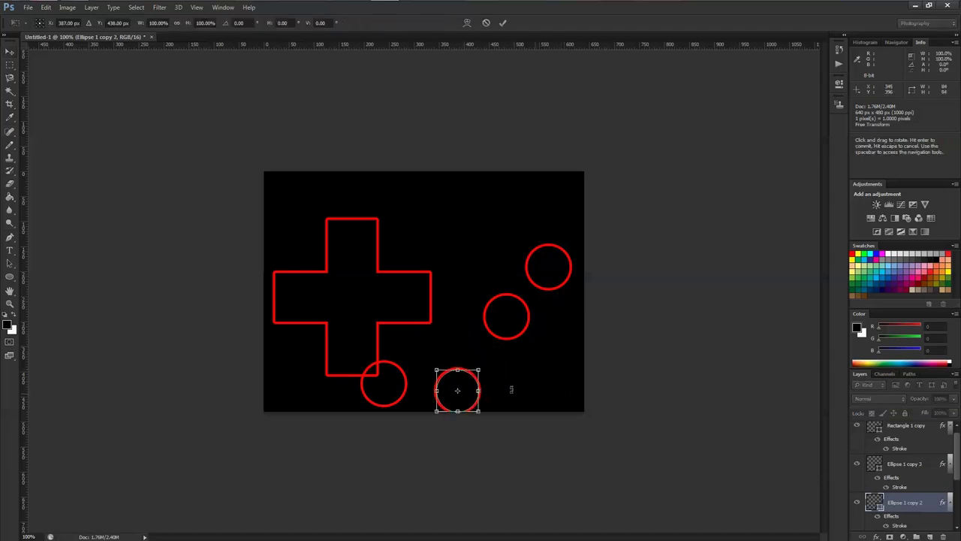
left_click(205, 22)
type("25")
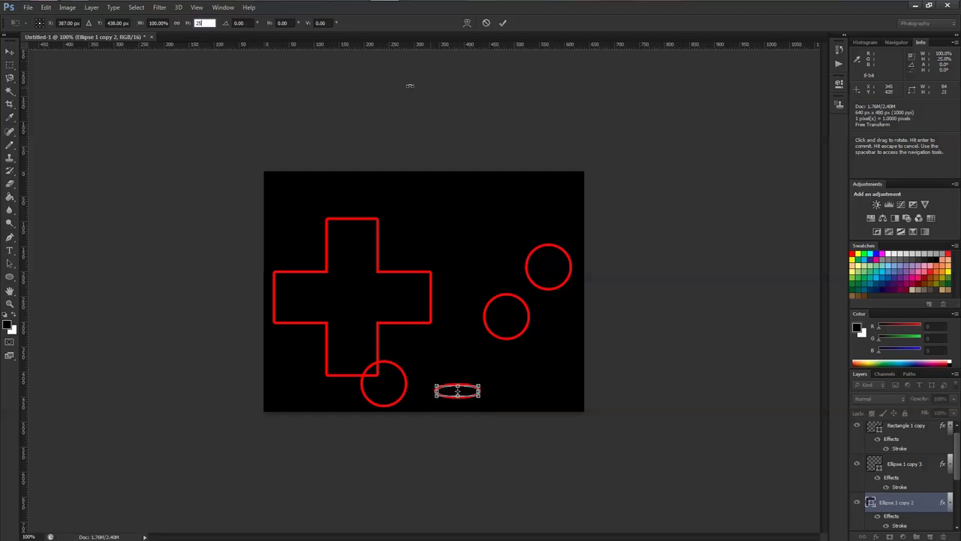
left_click(177, 23)
left_click(9, 52)
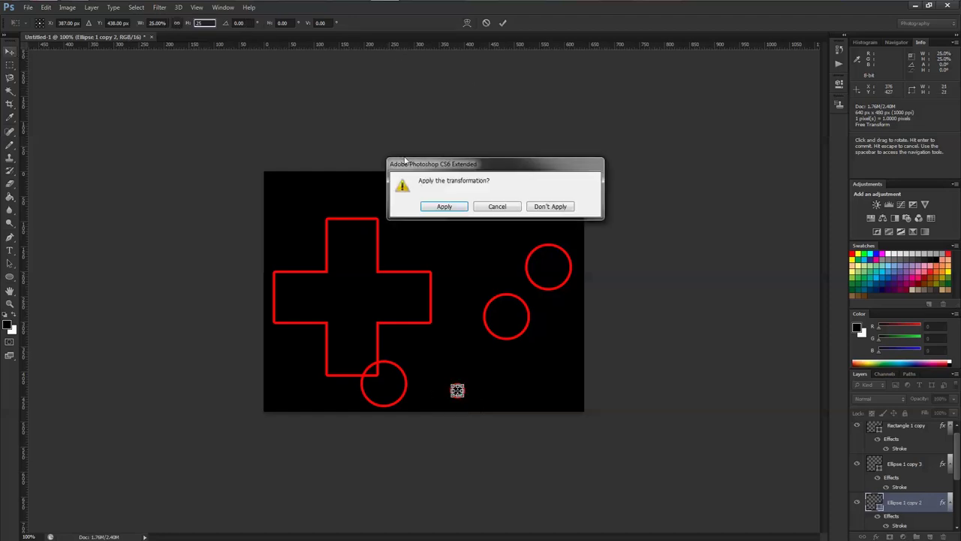
left_click(448, 208)
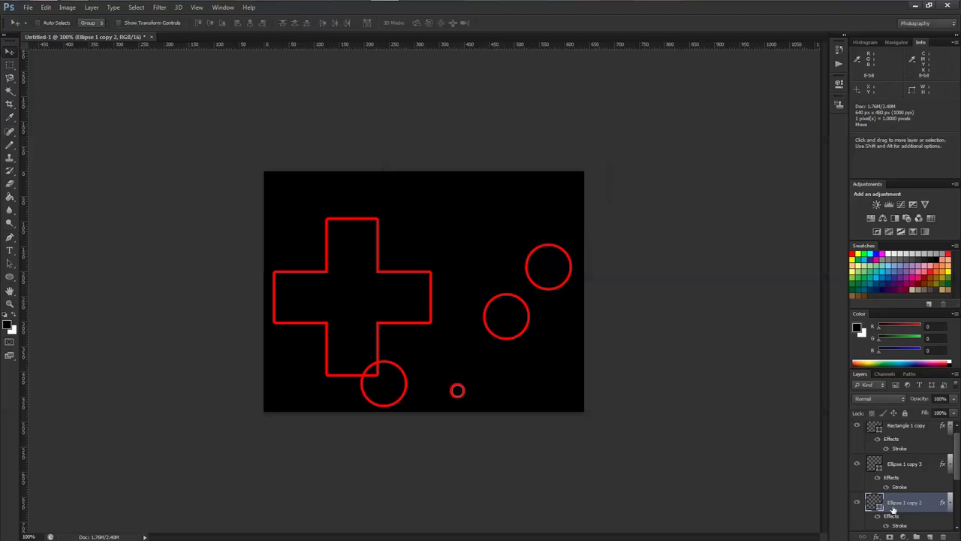
Scale the other bottom circle copy to 25% and place it to the right of the first.
left_click(910, 469)
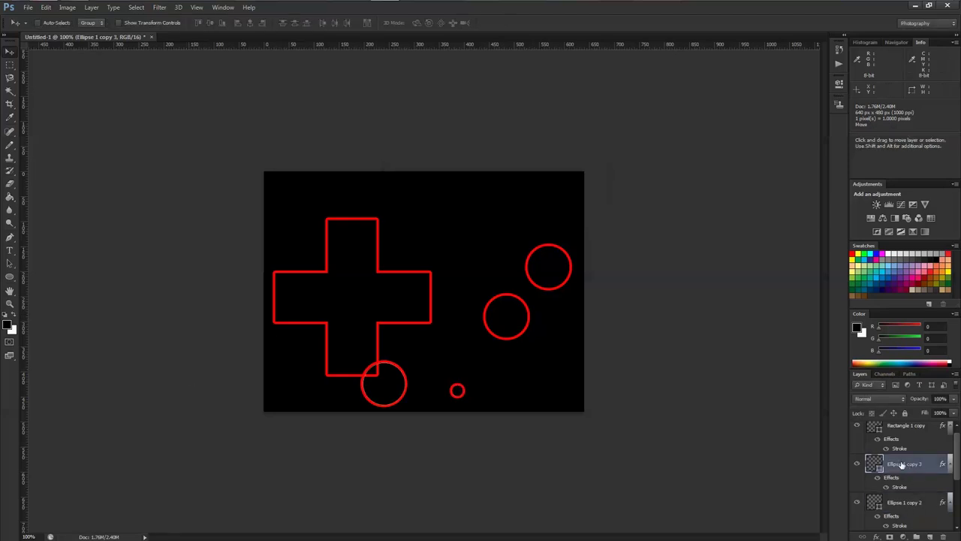
key("ctrl+t")
left_click(178, 23)
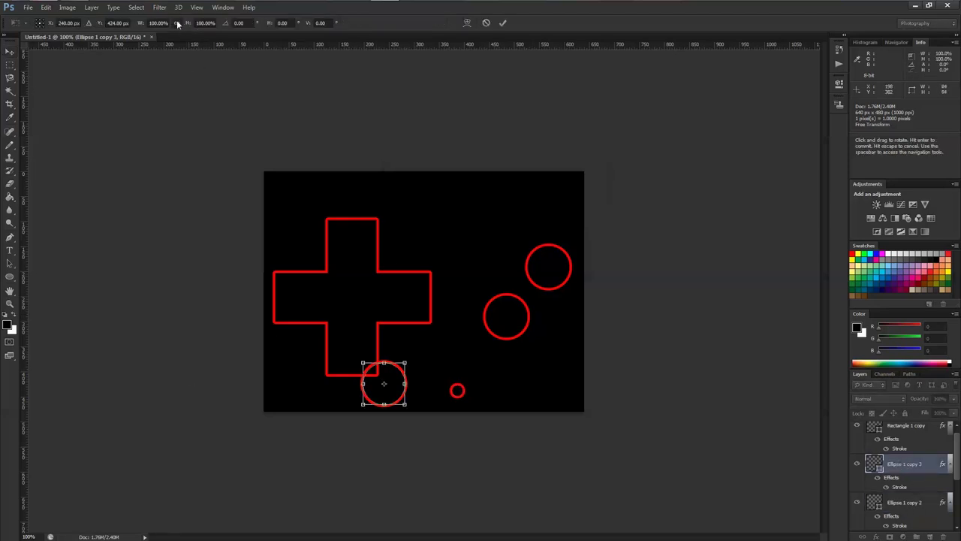
left_click(157, 23)
double_click(156, 24)
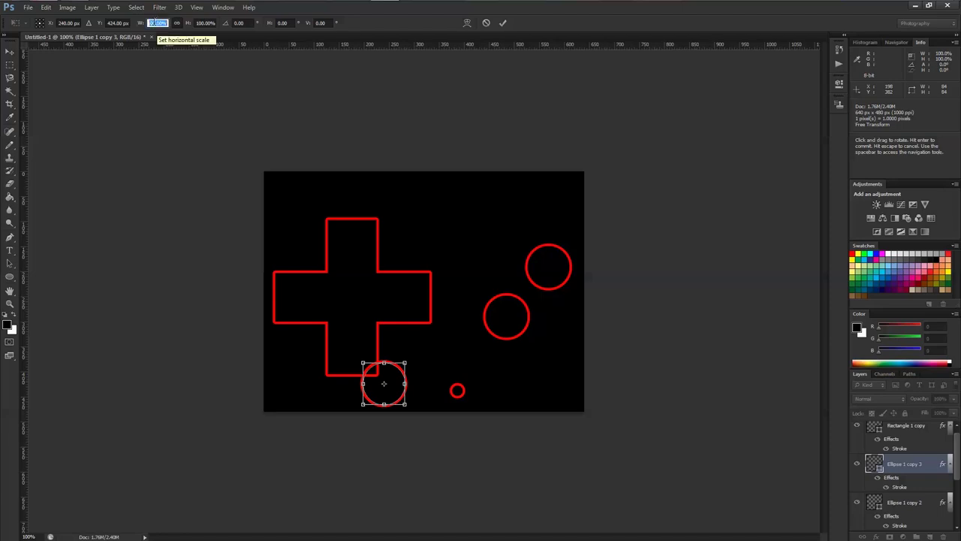
type("25")
key("Return")
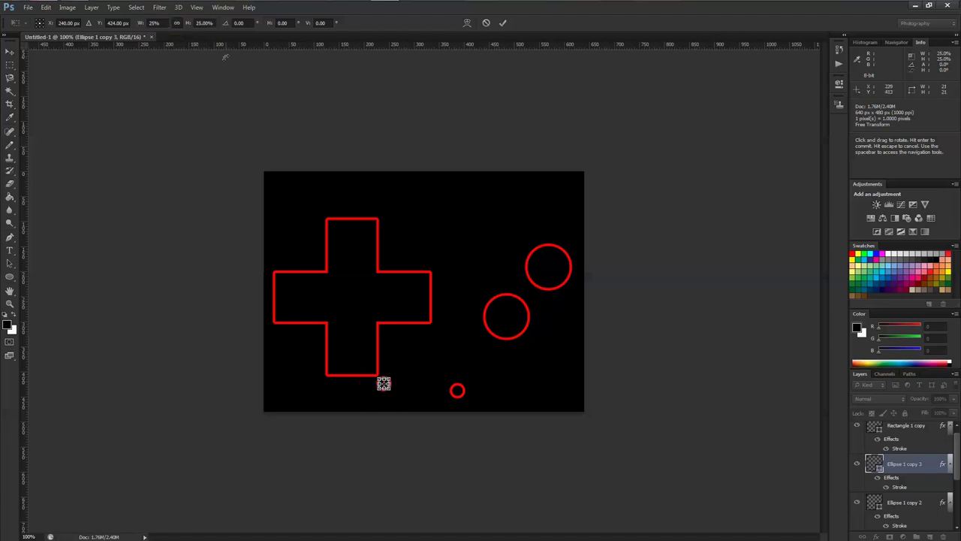
left_click(11, 50)
left_click(439, 207)
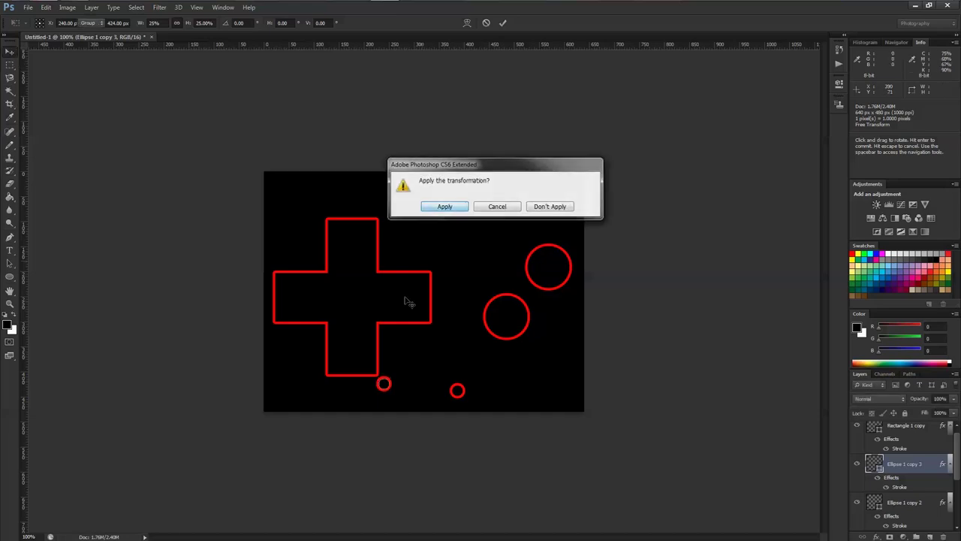
left_click_drag(387, 391, 452, 398)
left_click(909, 503)
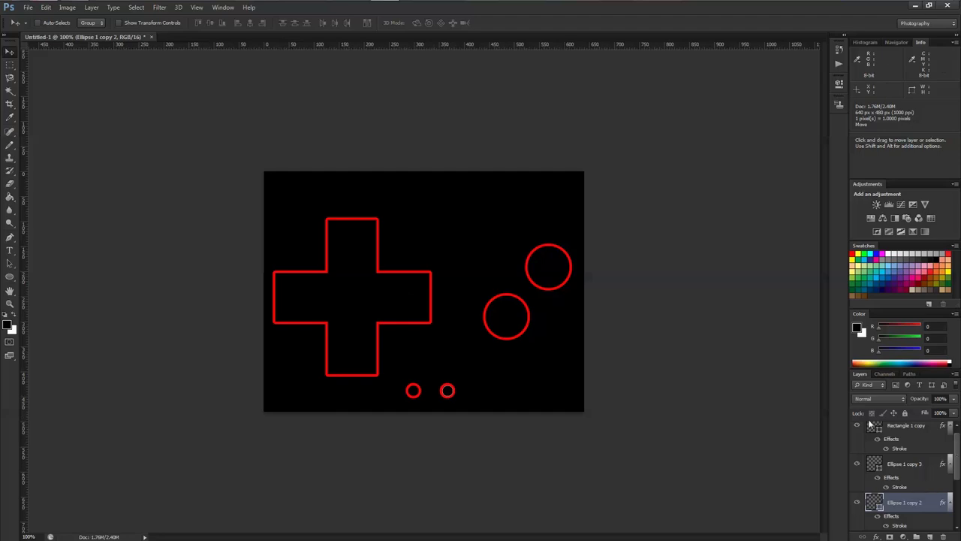
Draw a wide rectangle near the top right of the canvas.
left_click(10, 278)
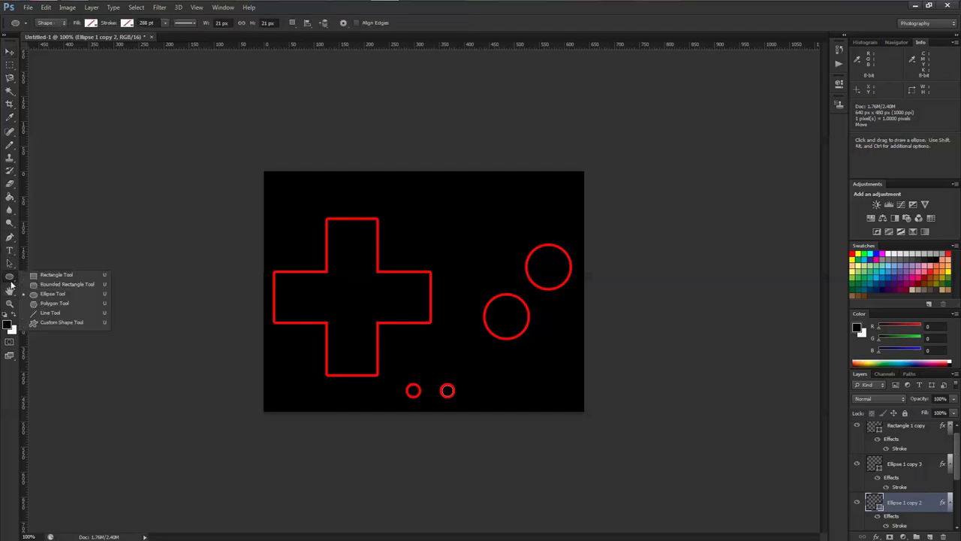
left_click(68, 275)
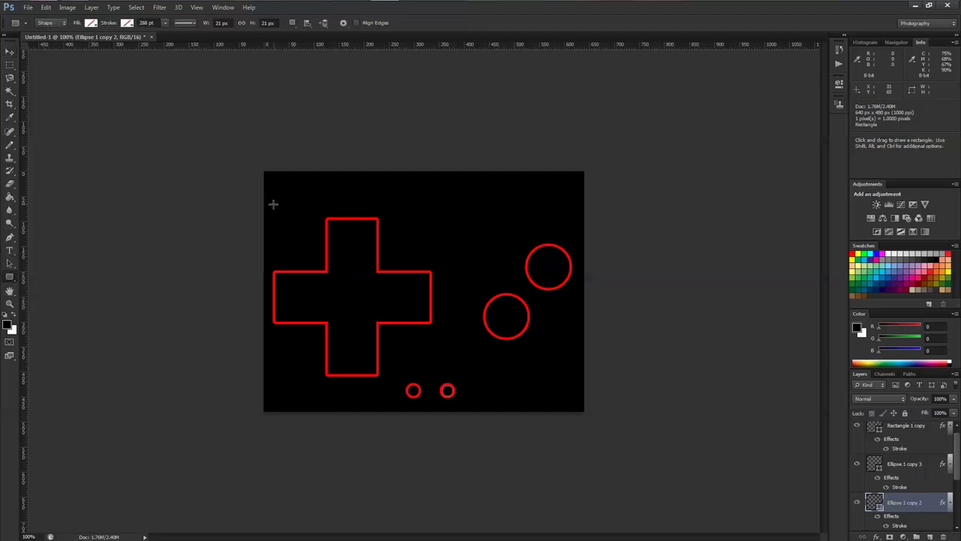
left_click_drag(279, 208, 525, 206)
key("ctrl+t")
key("v")
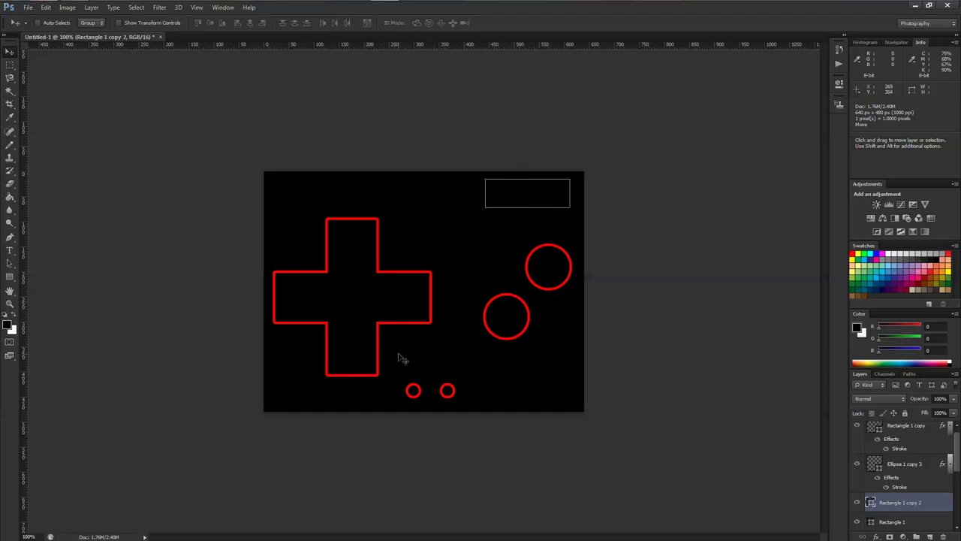
Copy the D-pad's red stroke style and paste it onto both top rectangle layers.
left_click(914, 437)
right_click(913, 437)
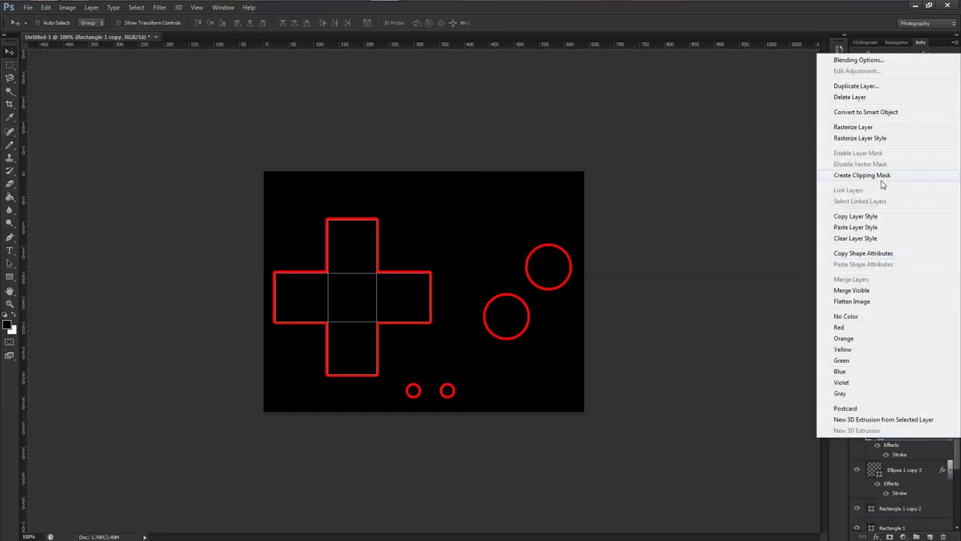
left_click(876, 216)
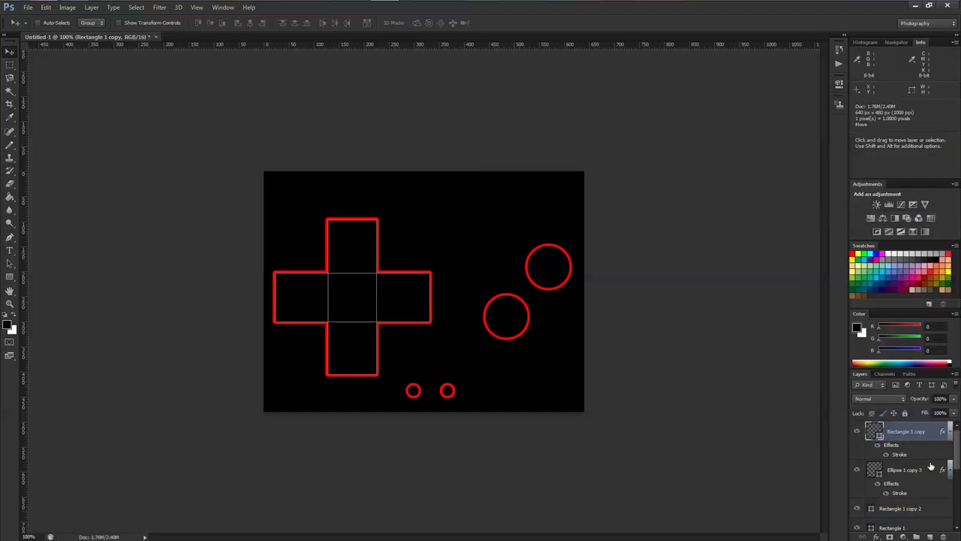
scroll(931, 467, "down", 3)
left_click(914, 476)
right_click(915, 476)
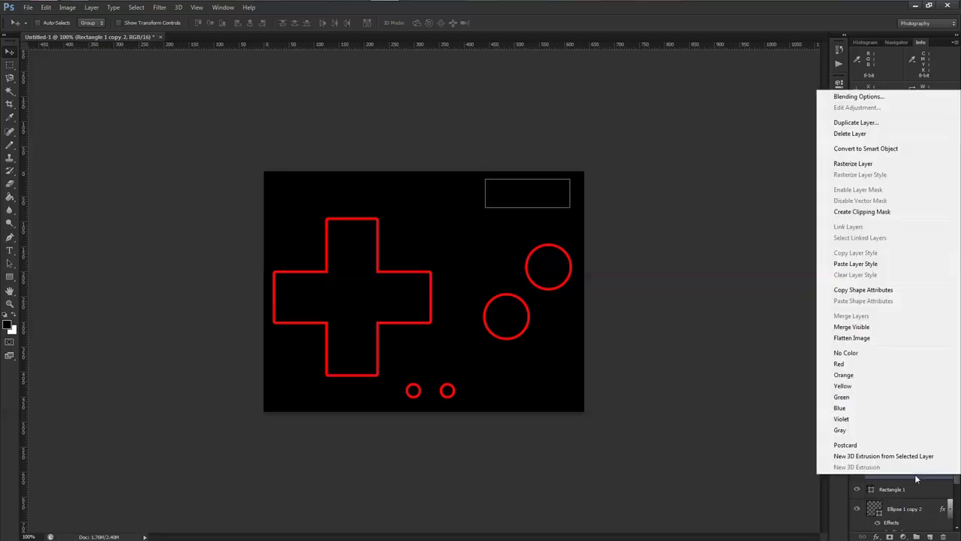
left_click(915, 478)
left_click(893, 489, "ctrl")
right_click(893, 489)
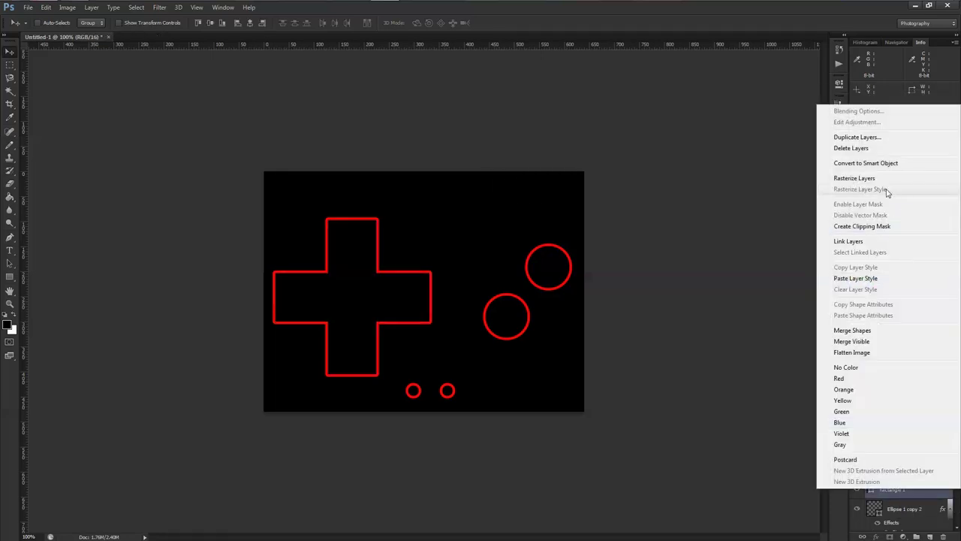
left_click(871, 278)
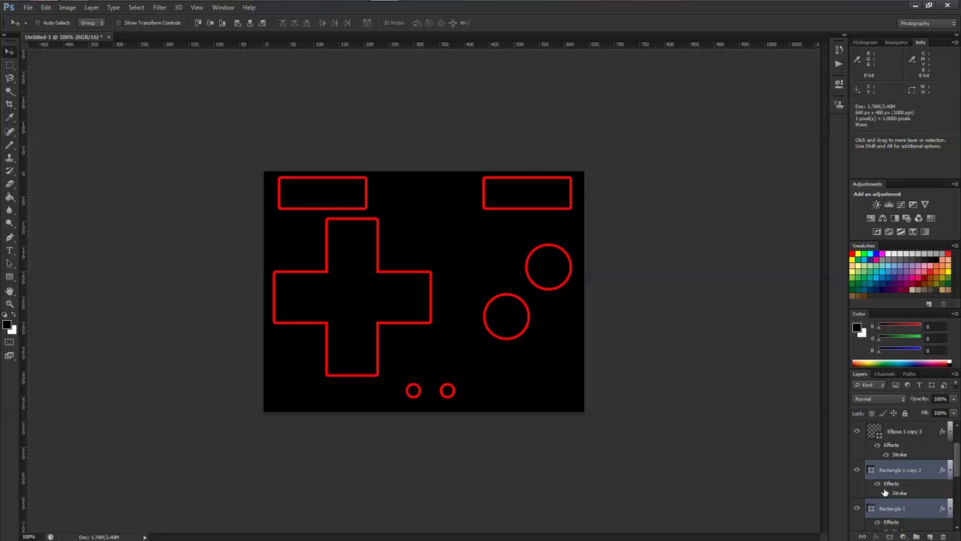
Move the Rectangle 1 copy 2 shoulder rectangle about 12 px left, then select Rectangle 1 to compare.
left_click(907, 470)
left_click_drag(519, 194, 513, 195)
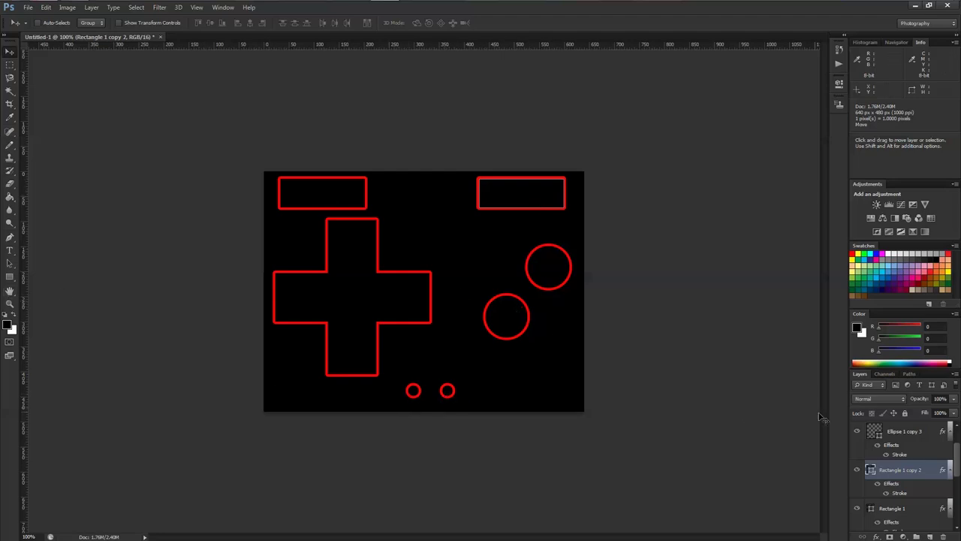
left_click(904, 511)
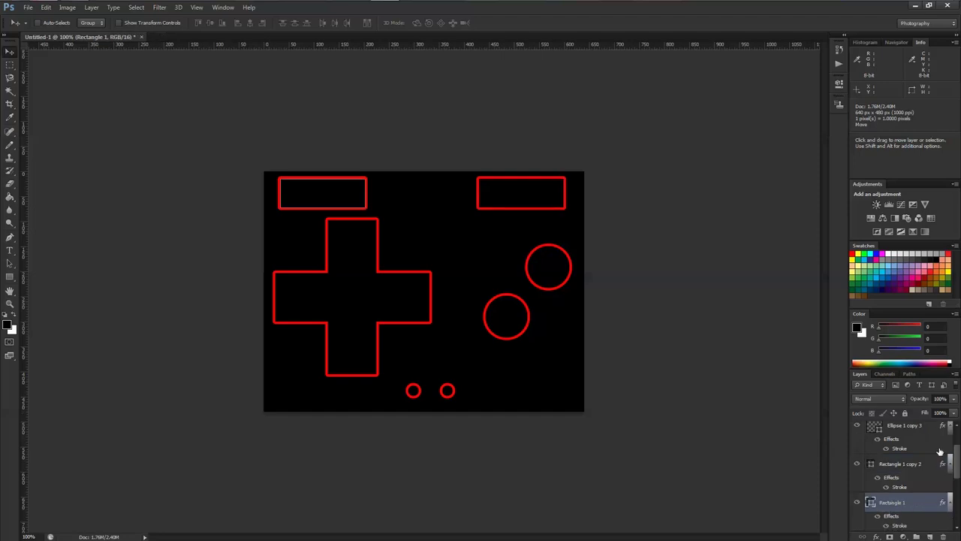
scroll(928, 450, "up", 1)
scroll(928, 450, "up", 1)
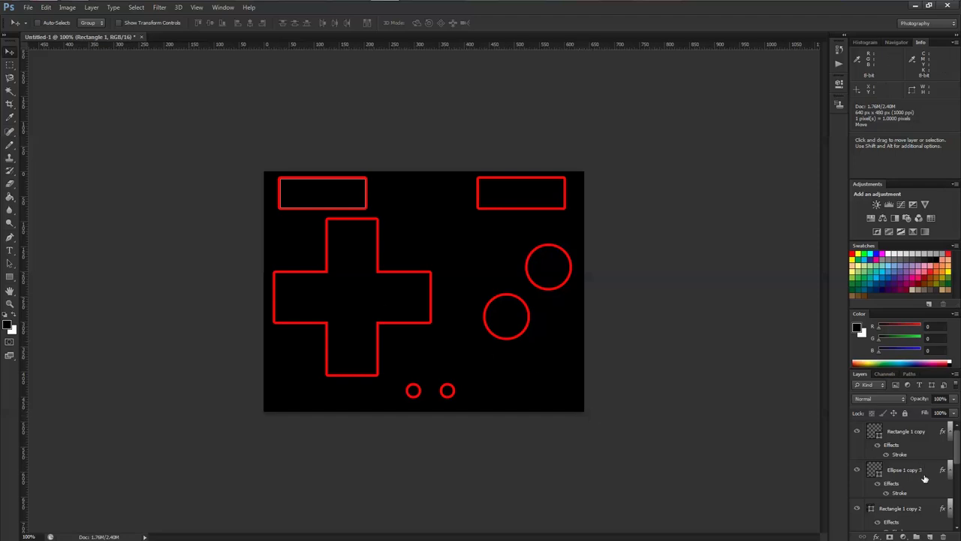
Select the D-pad cross layer, then the Ellipse 1 copy 3 layer, in the Layers panel.
left_click(925, 445)
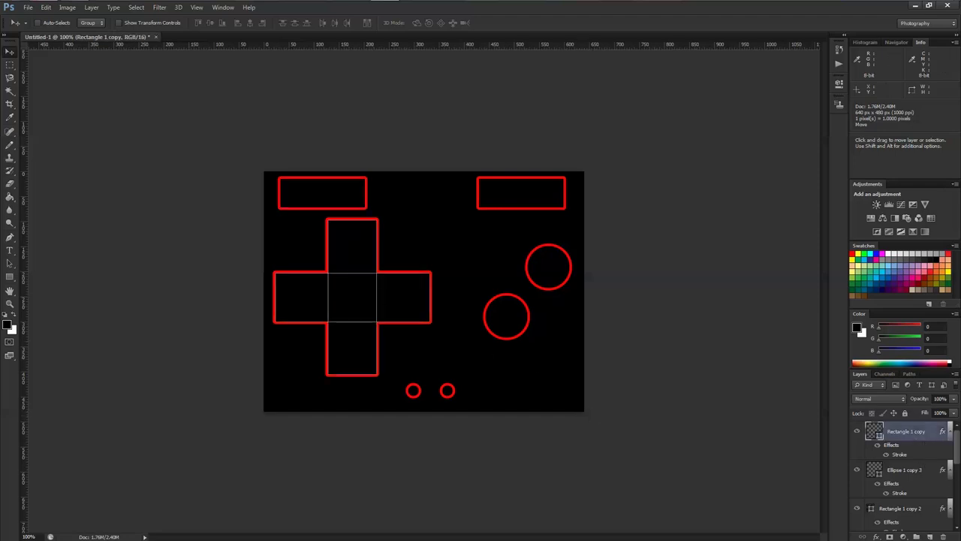
left_click(914, 471)
scroll(917, 475, "down", 5)
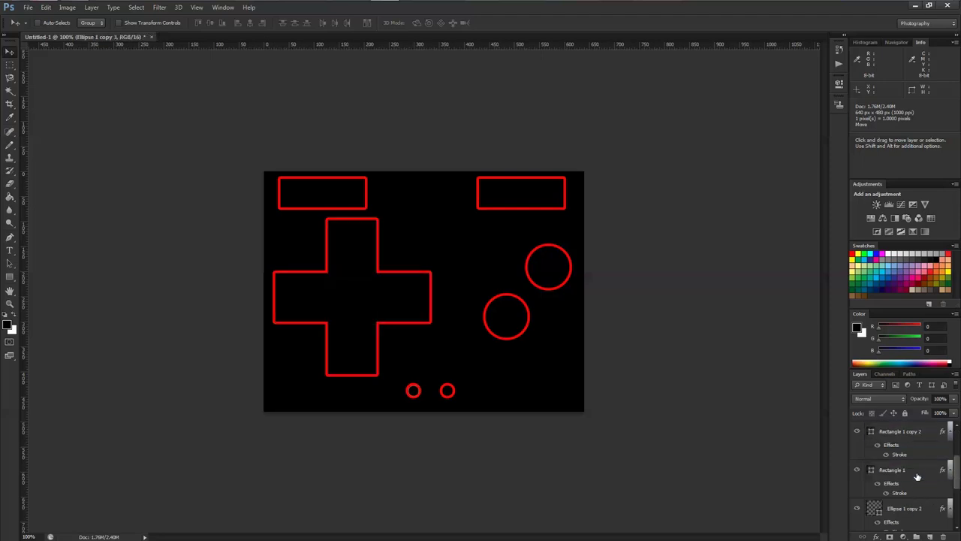
scroll(917, 477, "down", 2)
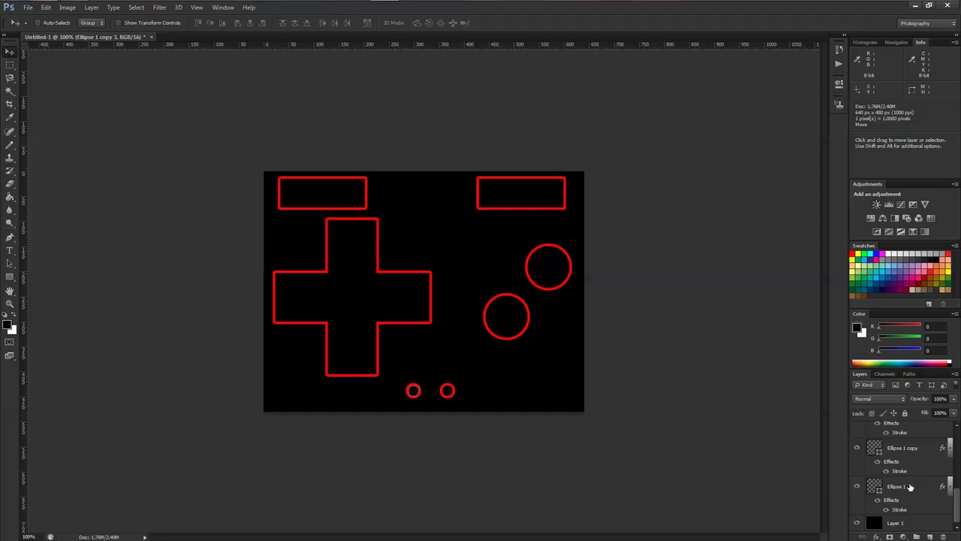
left_click(908, 488)
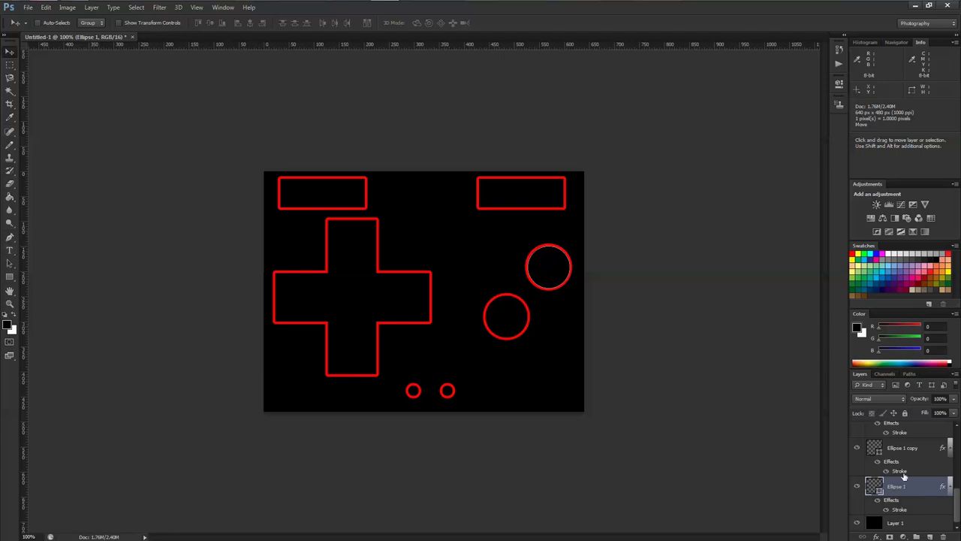
Duplicate Ellipse 1 as Ellipse 1 copy 4, scale it to 57.14%, and place it bottom-left.
key("ctrl+j")
key("ctrl+t")
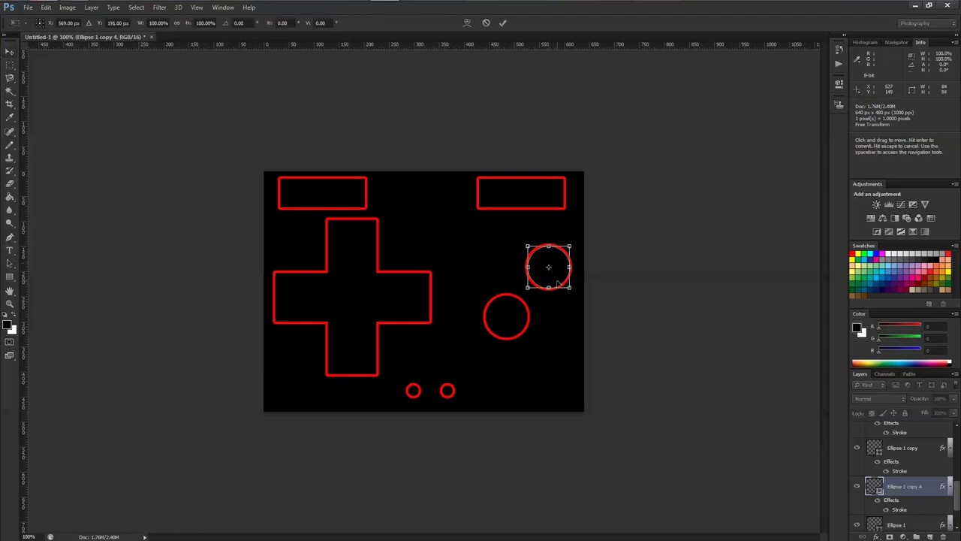
left_click_drag(557, 280, 303, 401)
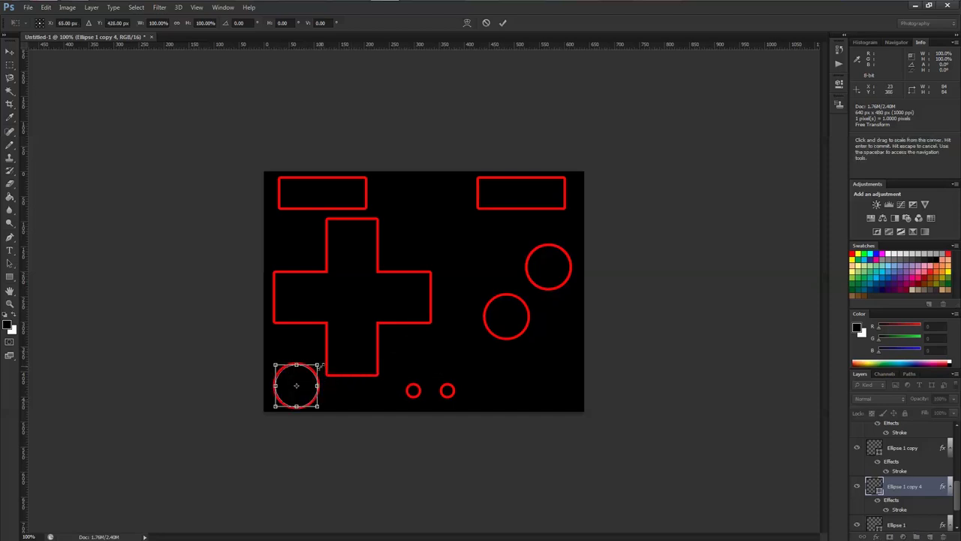
left_click_drag(317, 365, 301, 380)
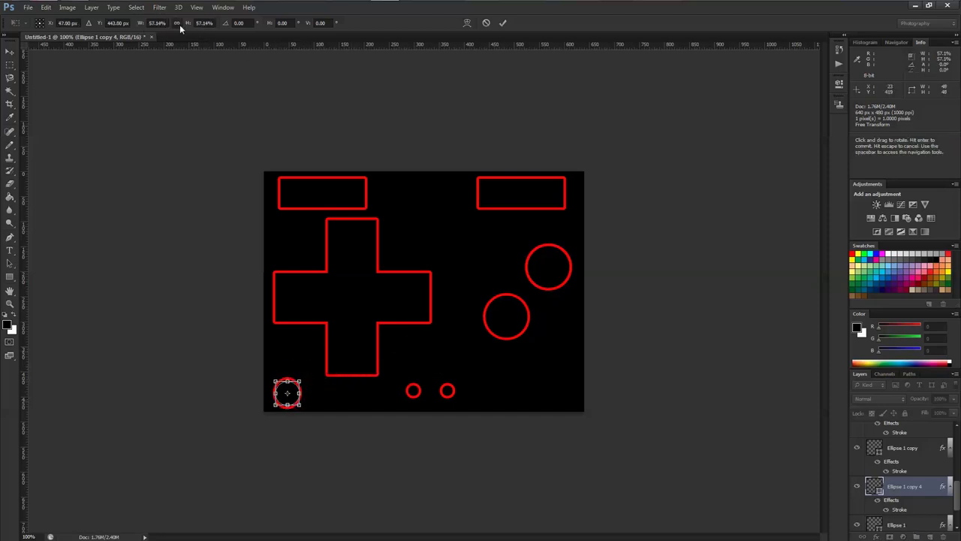
left_click(10, 51)
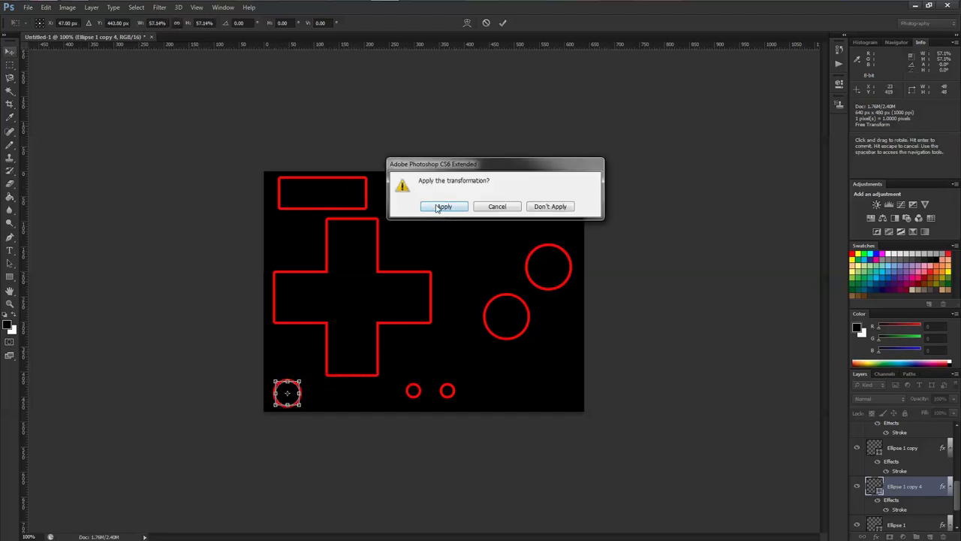
left_click(445, 207)
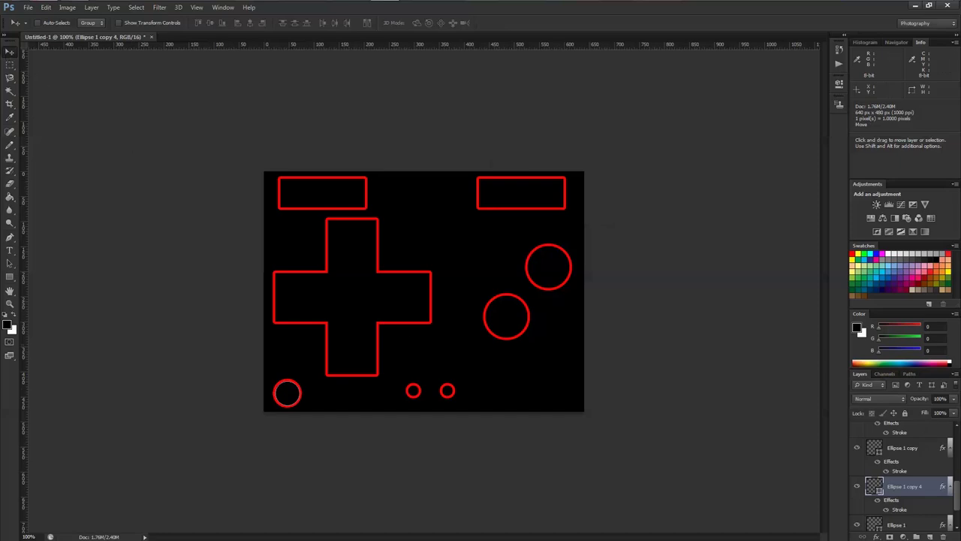
left_click_drag(952, 507, 957, 436)
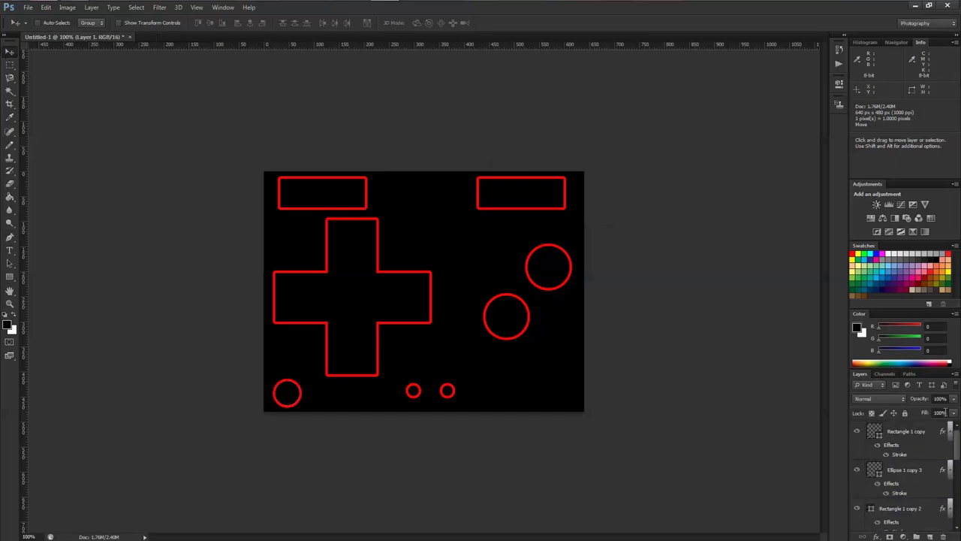
Merge the selected button layers into one smart object, Rectangle 1 copy, undoing an accidental rasterize first.
left_click(917, 432, "shift")
right_click(918, 434)
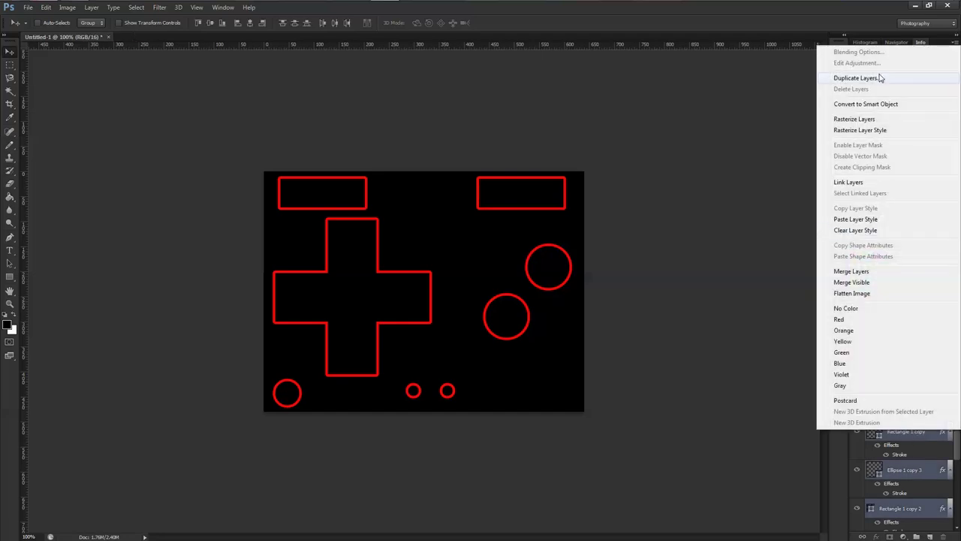
left_click(903, 120)
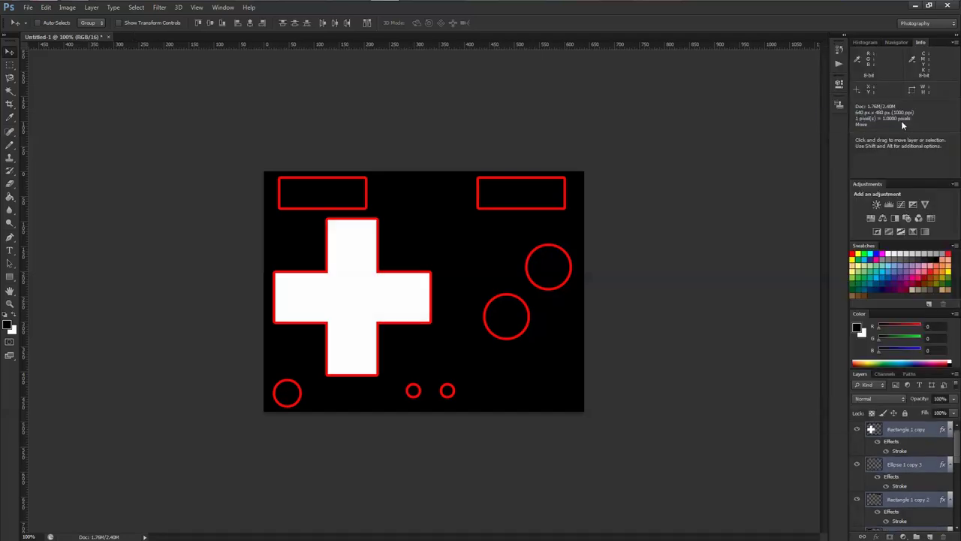
key("ctrl+z")
right_click(906, 436)
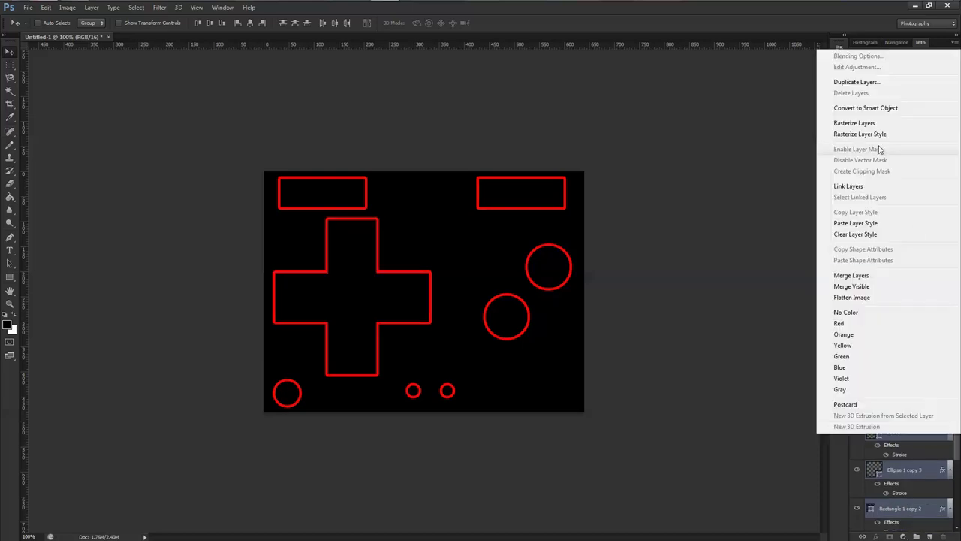
left_click(864, 108)
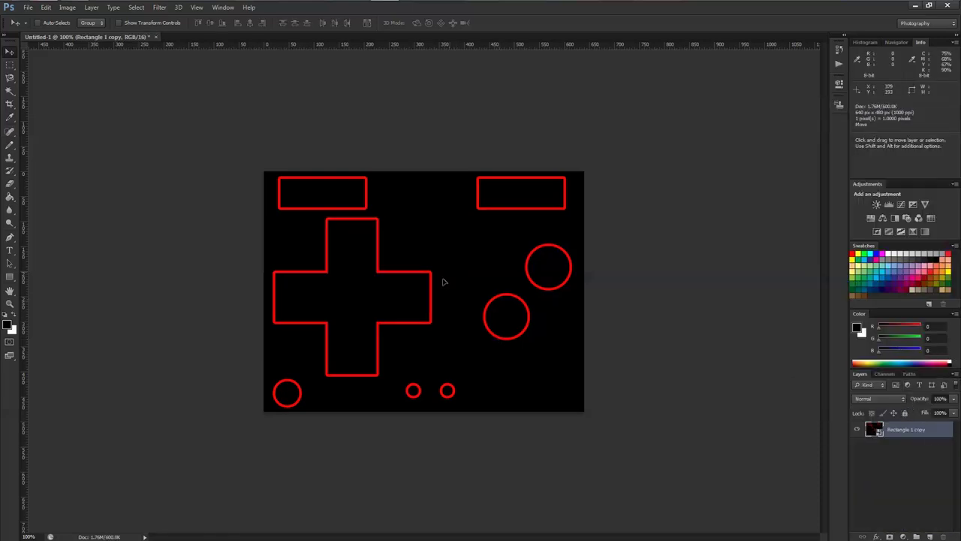
mouse_move(440, 278)
left_mouse_down()
mouse_move(433, 304)
mouse_move(451, 278)
left_mouse_up()
left_click_drag(26, 276, 272, 270)
left_click_drag(365, 45, 391, 217)
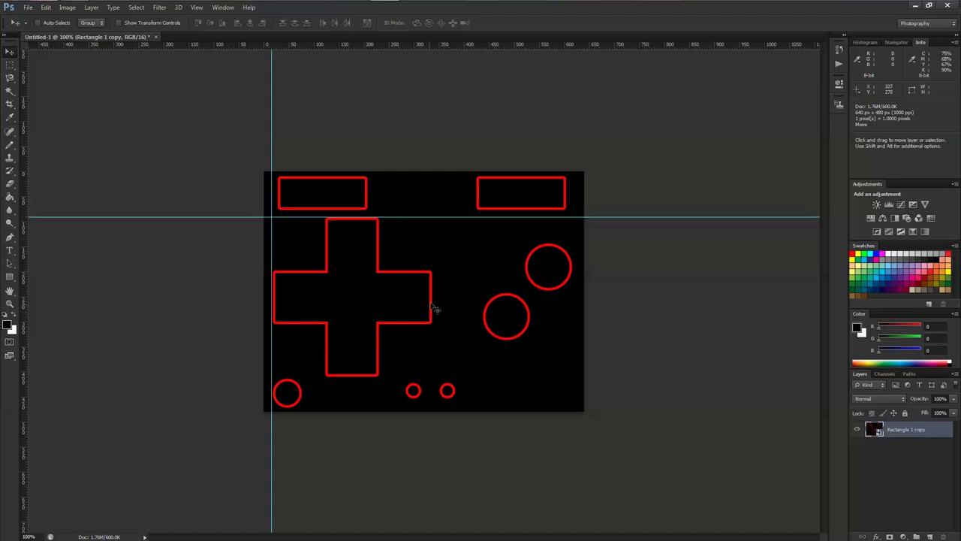
left_click_drag(25, 307, 271, 310)
left_click_drag(25, 311, 434, 311)
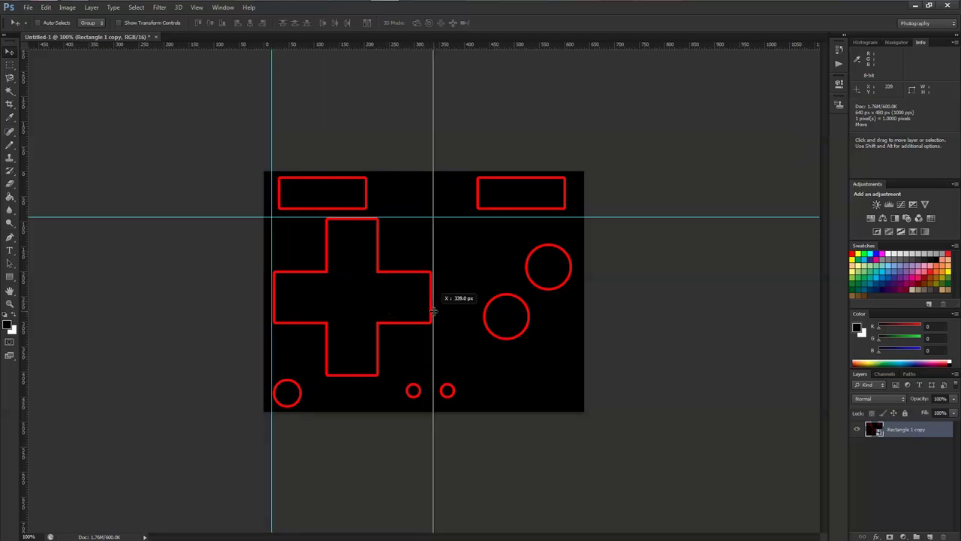
left_click_drag(435, 311, 434, 311)
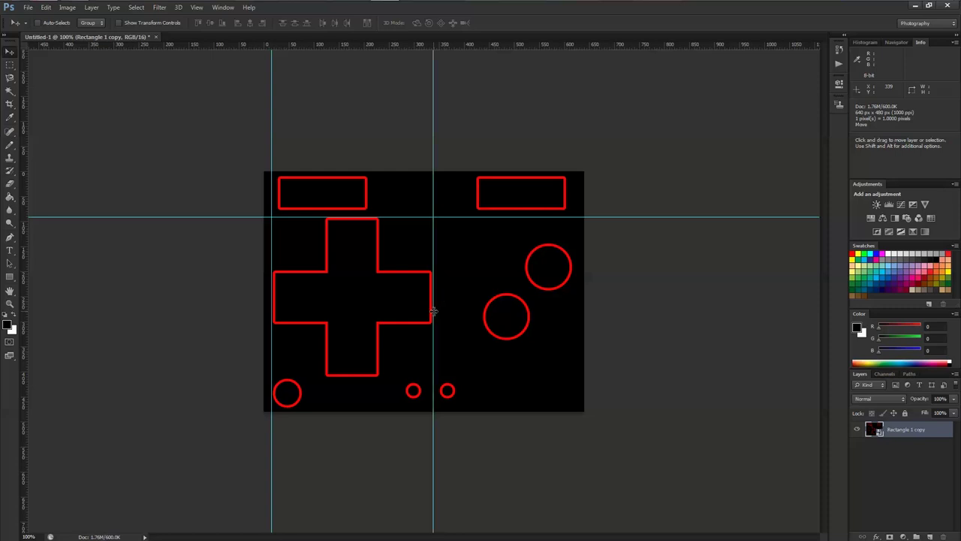
left_click_drag(391, 43, 425, 378)
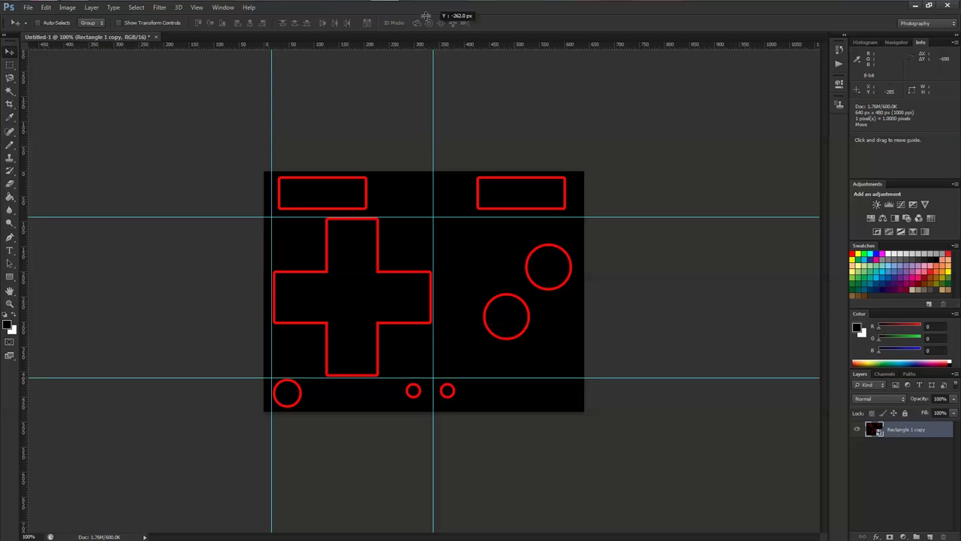
key("ctrl+z")
left_click_drag(272, 93, 22, 99)
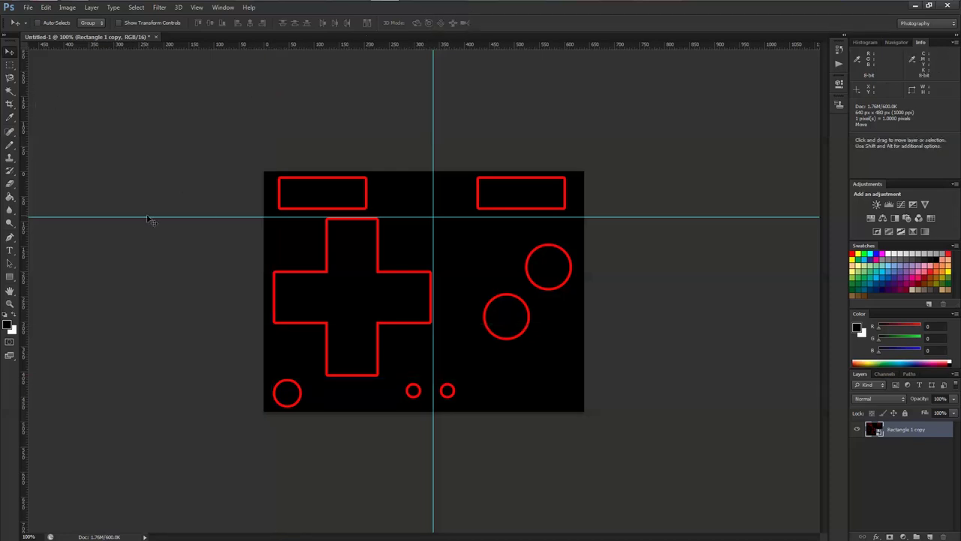
left_click_drag(146, 217, 196, 44)
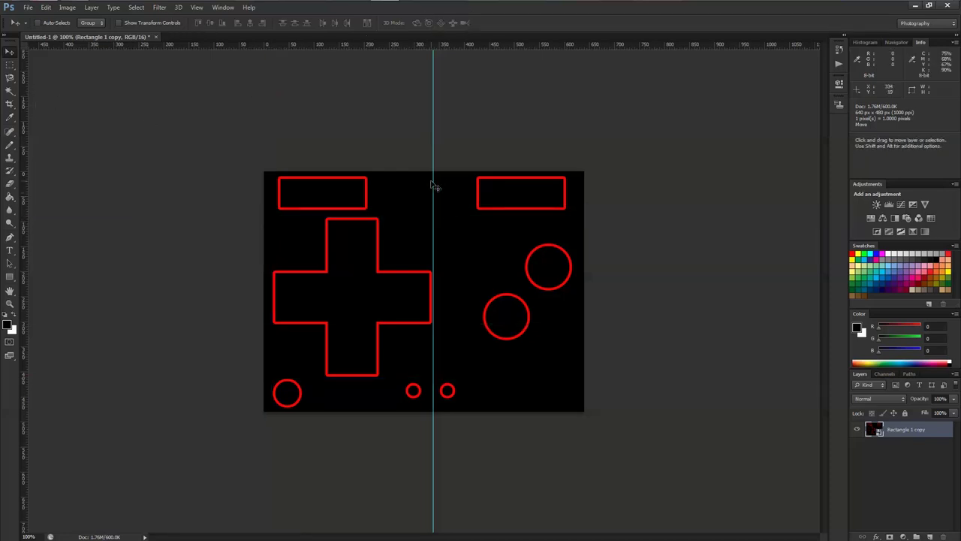
left_click_drag(434, 185, 202, 170)
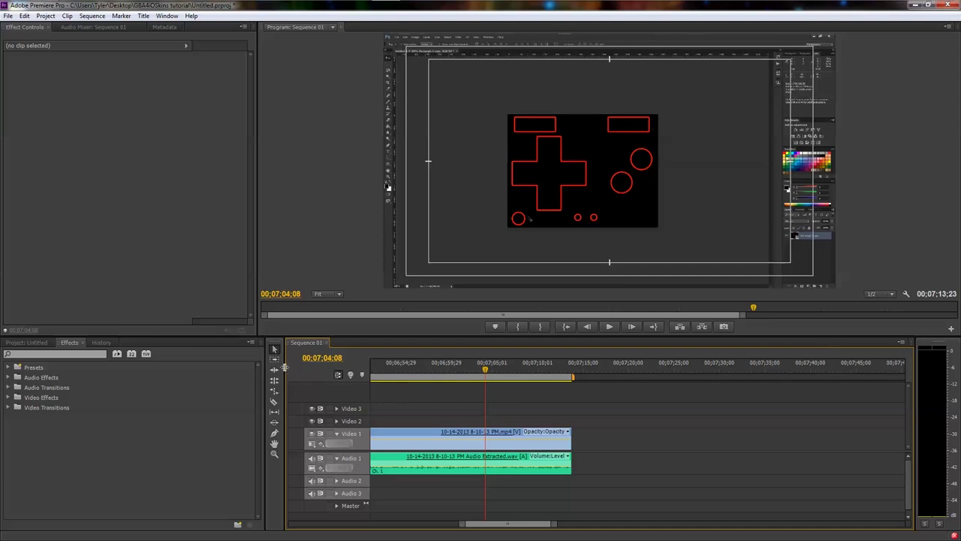
Shift the Effects/Timeline divider about 10 px left to widen the Sequence 01 timeline.
left_click_drag(285, 367, 277, 366)
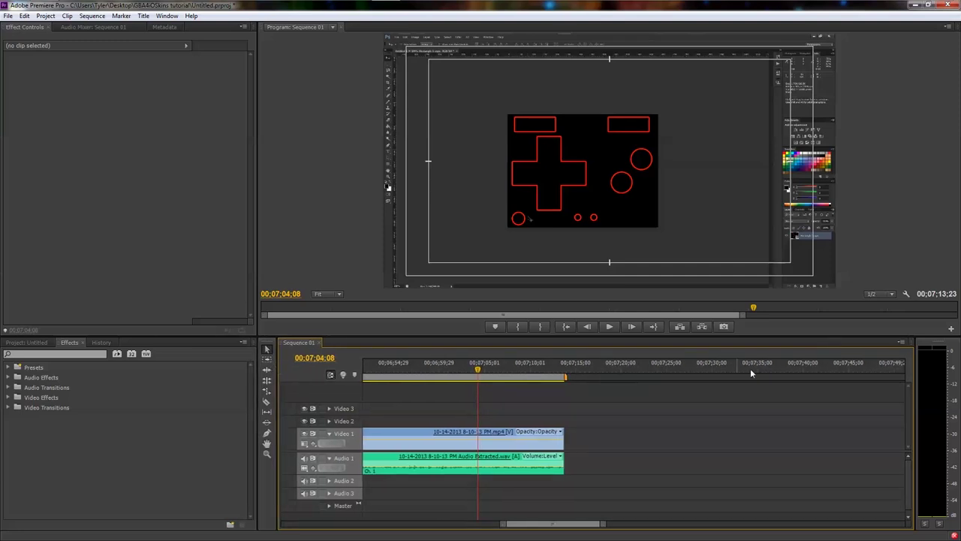